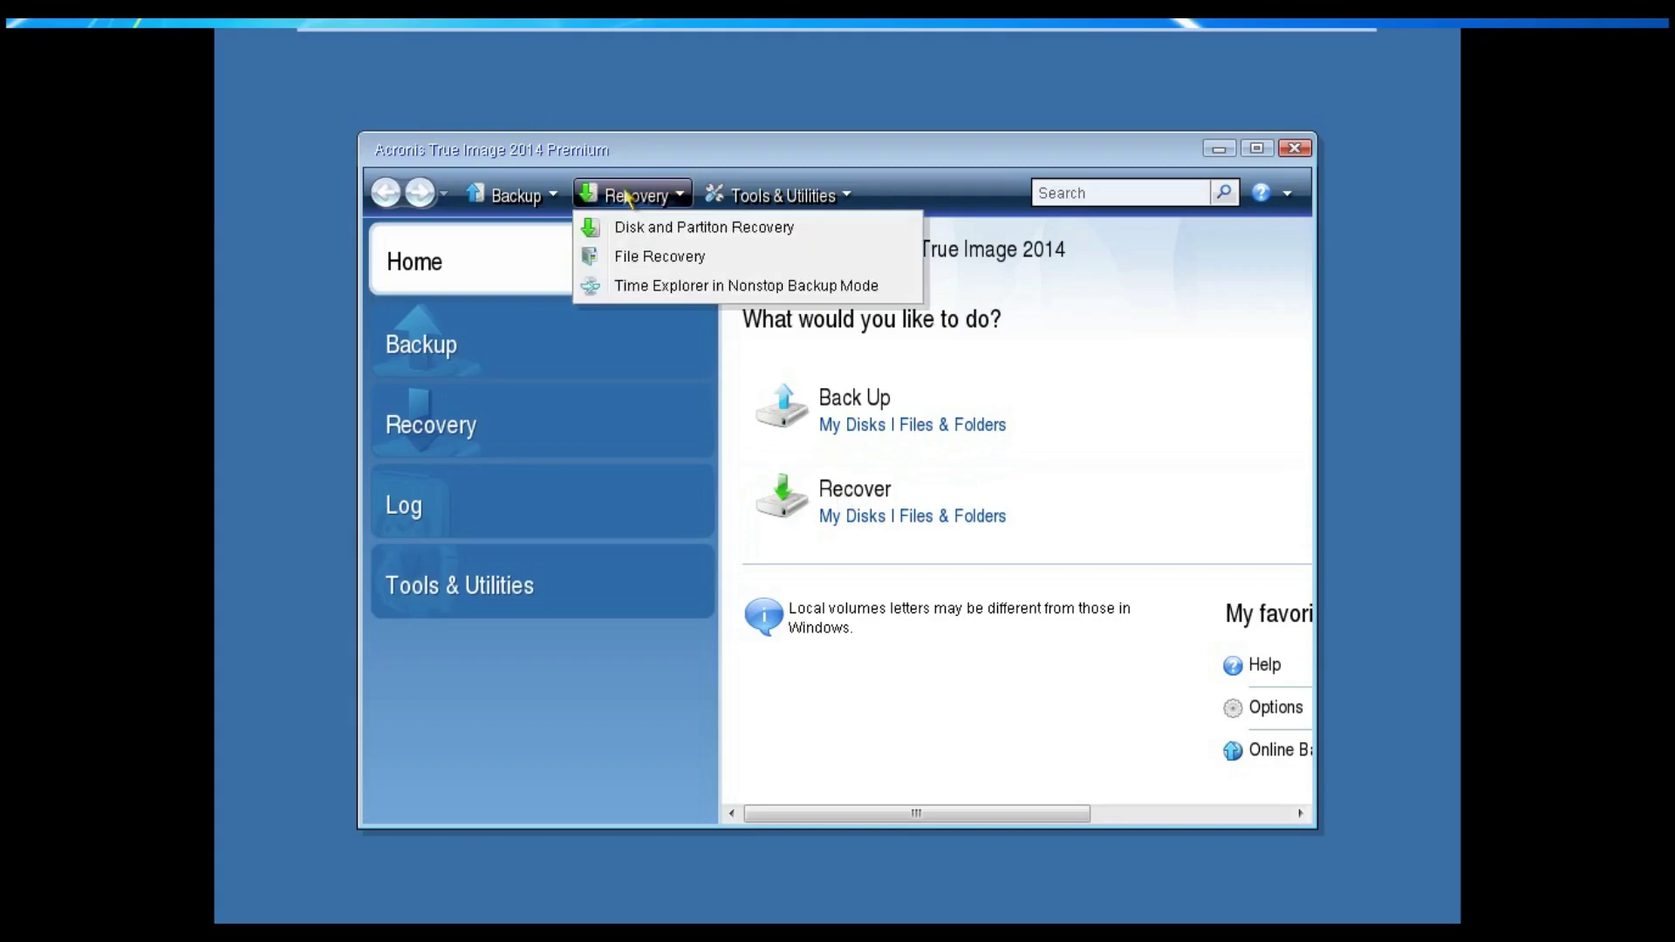
left_click(680, 225)
left_click(1231, 766)
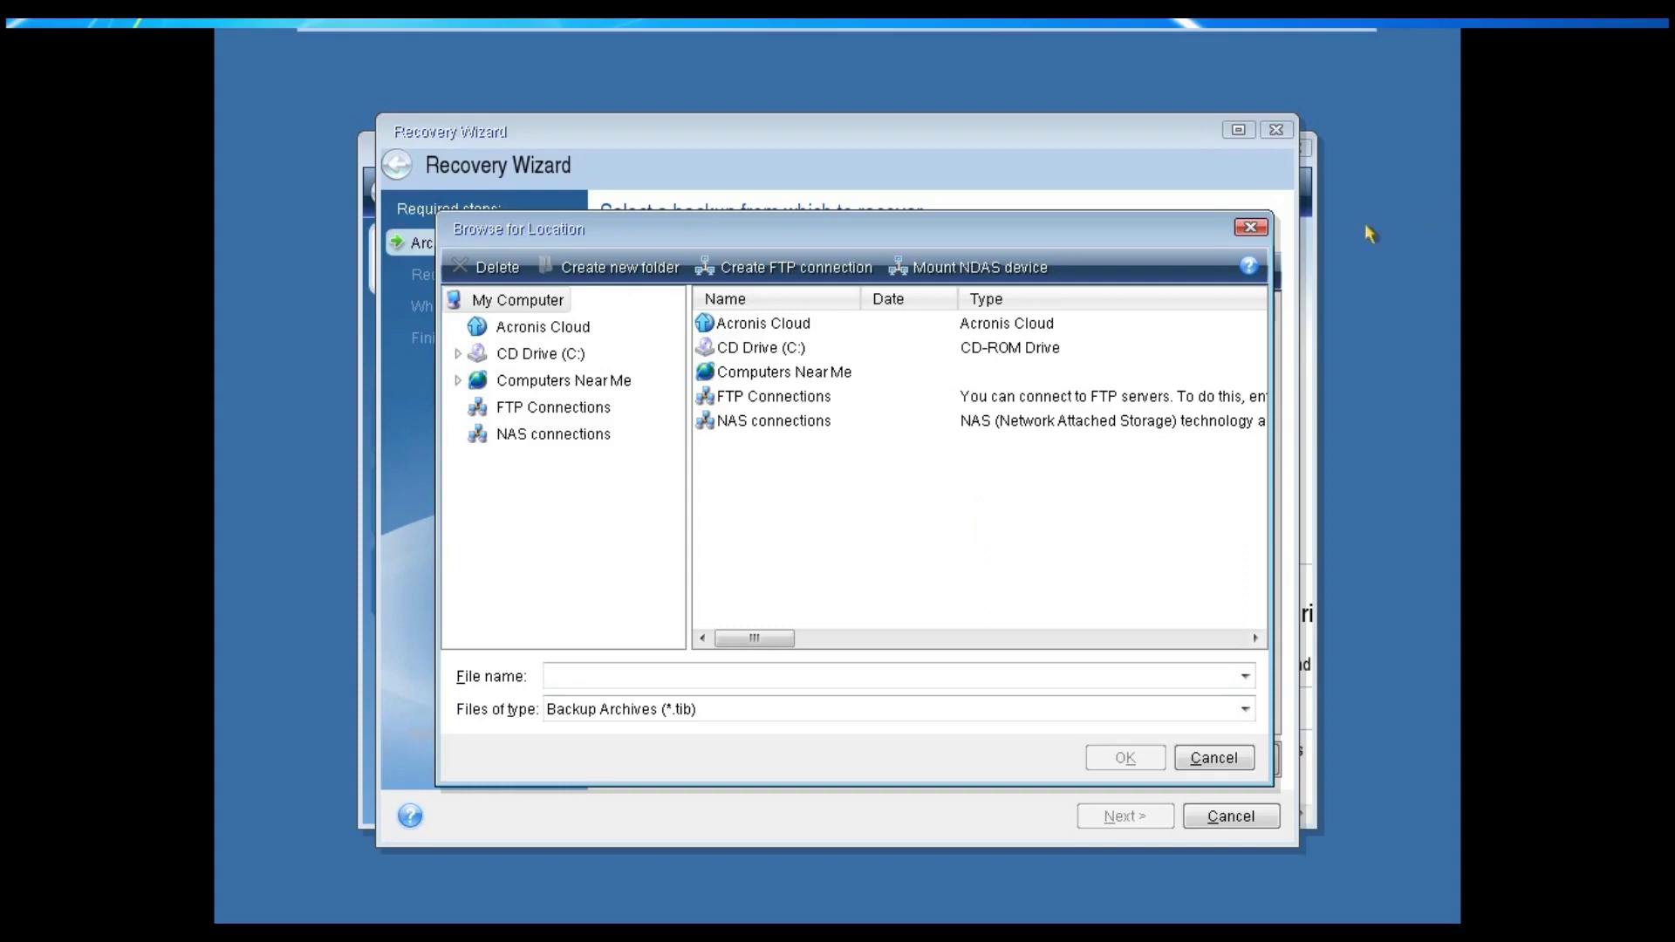
left_click(1250, 228)
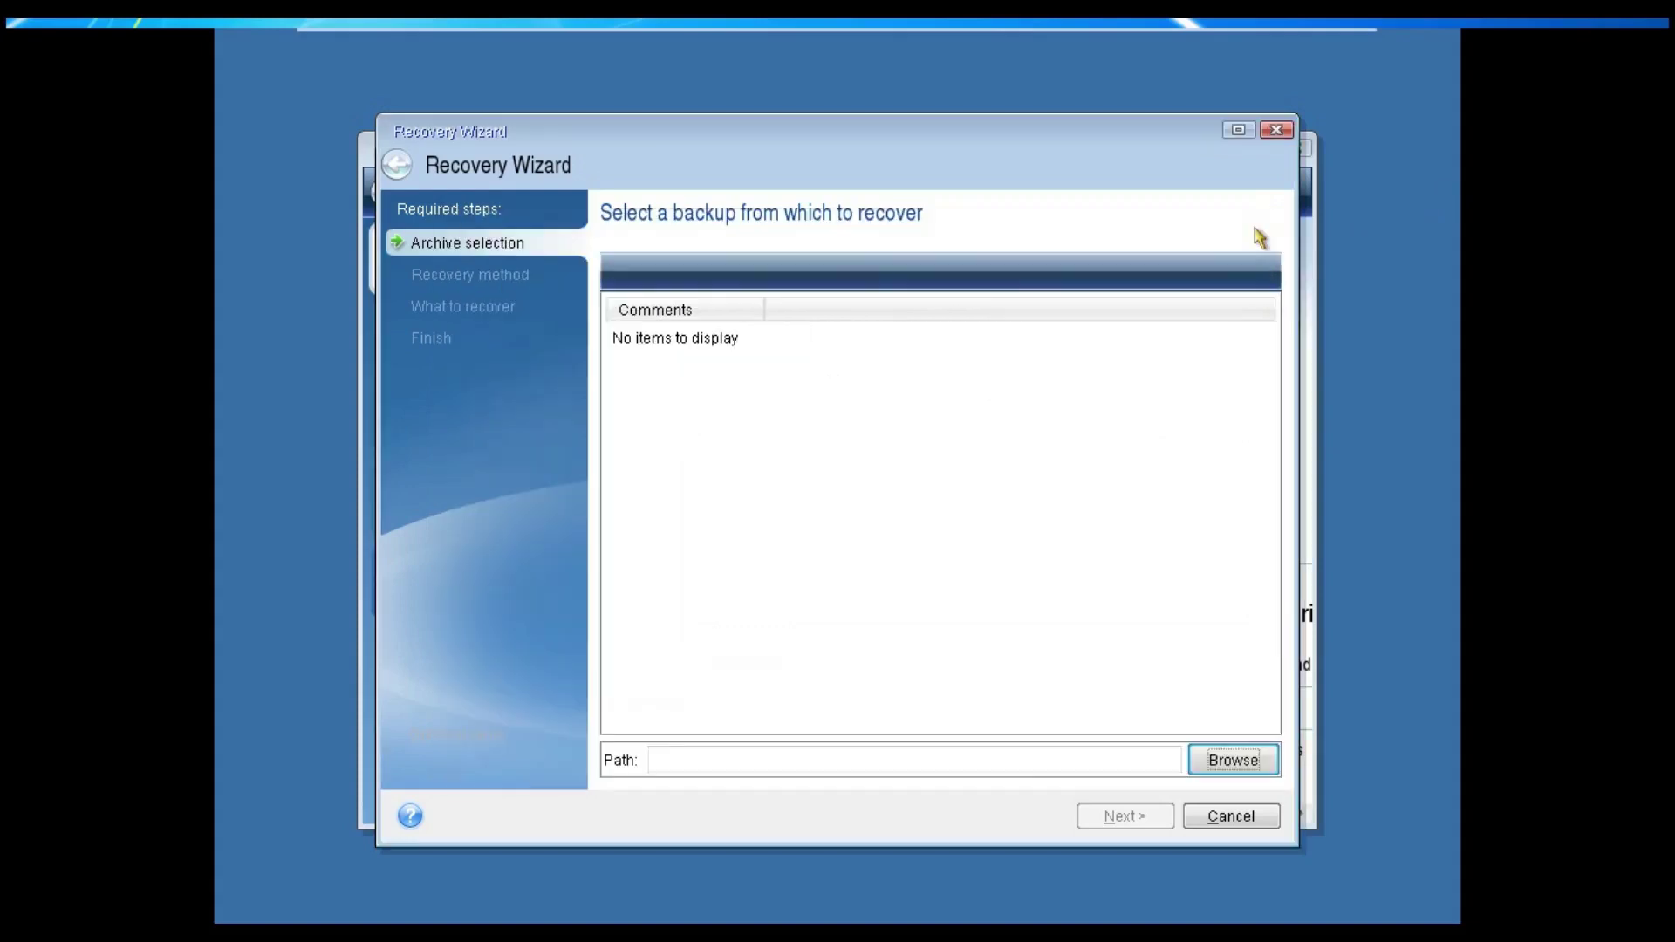
left_click(1276, 130)
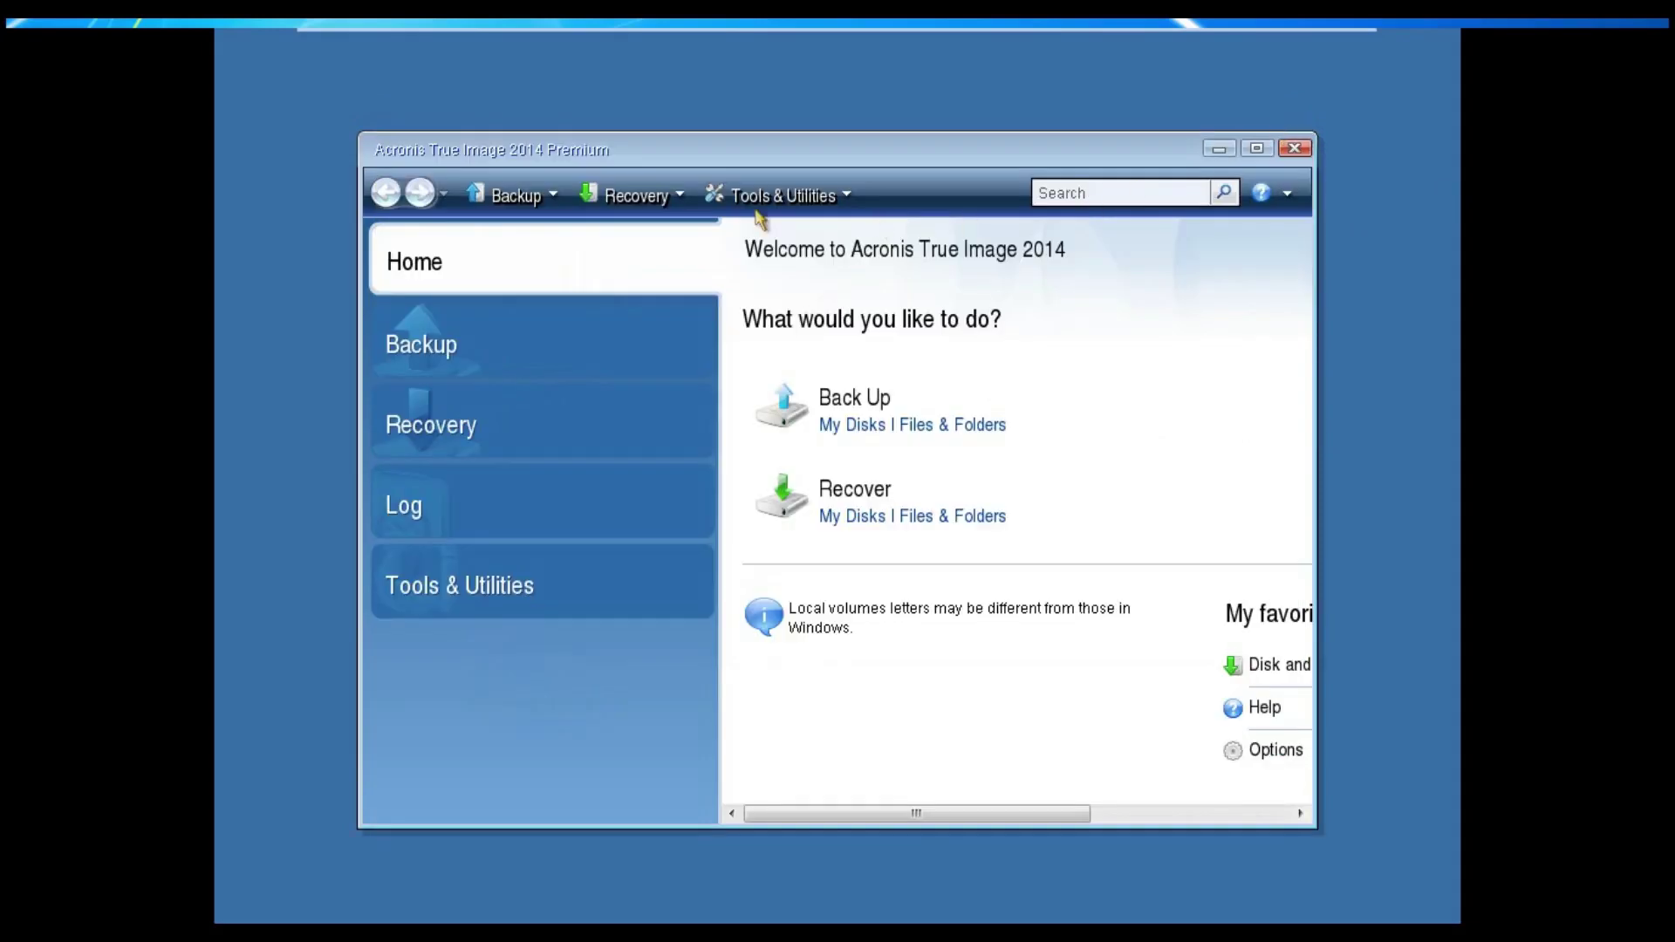
Start a disk and partition recovery and select D:\win7antigo.tib as the backup archive.
left_click(626, 193)
left_click(650, 228)
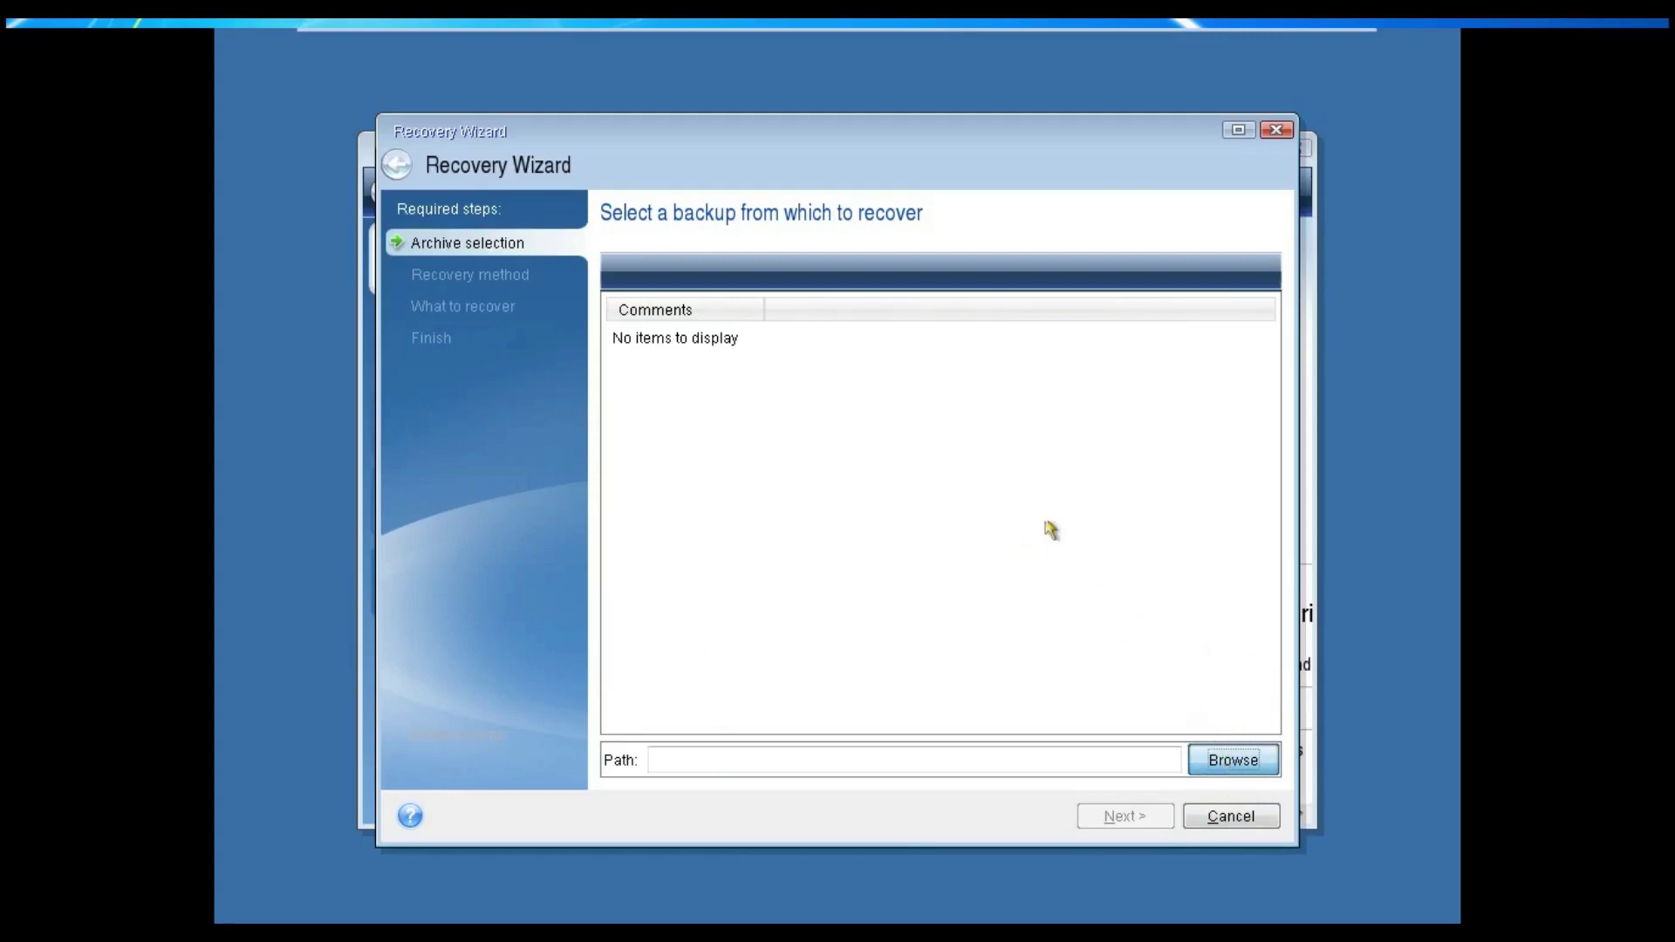
left_click(1234, 755)
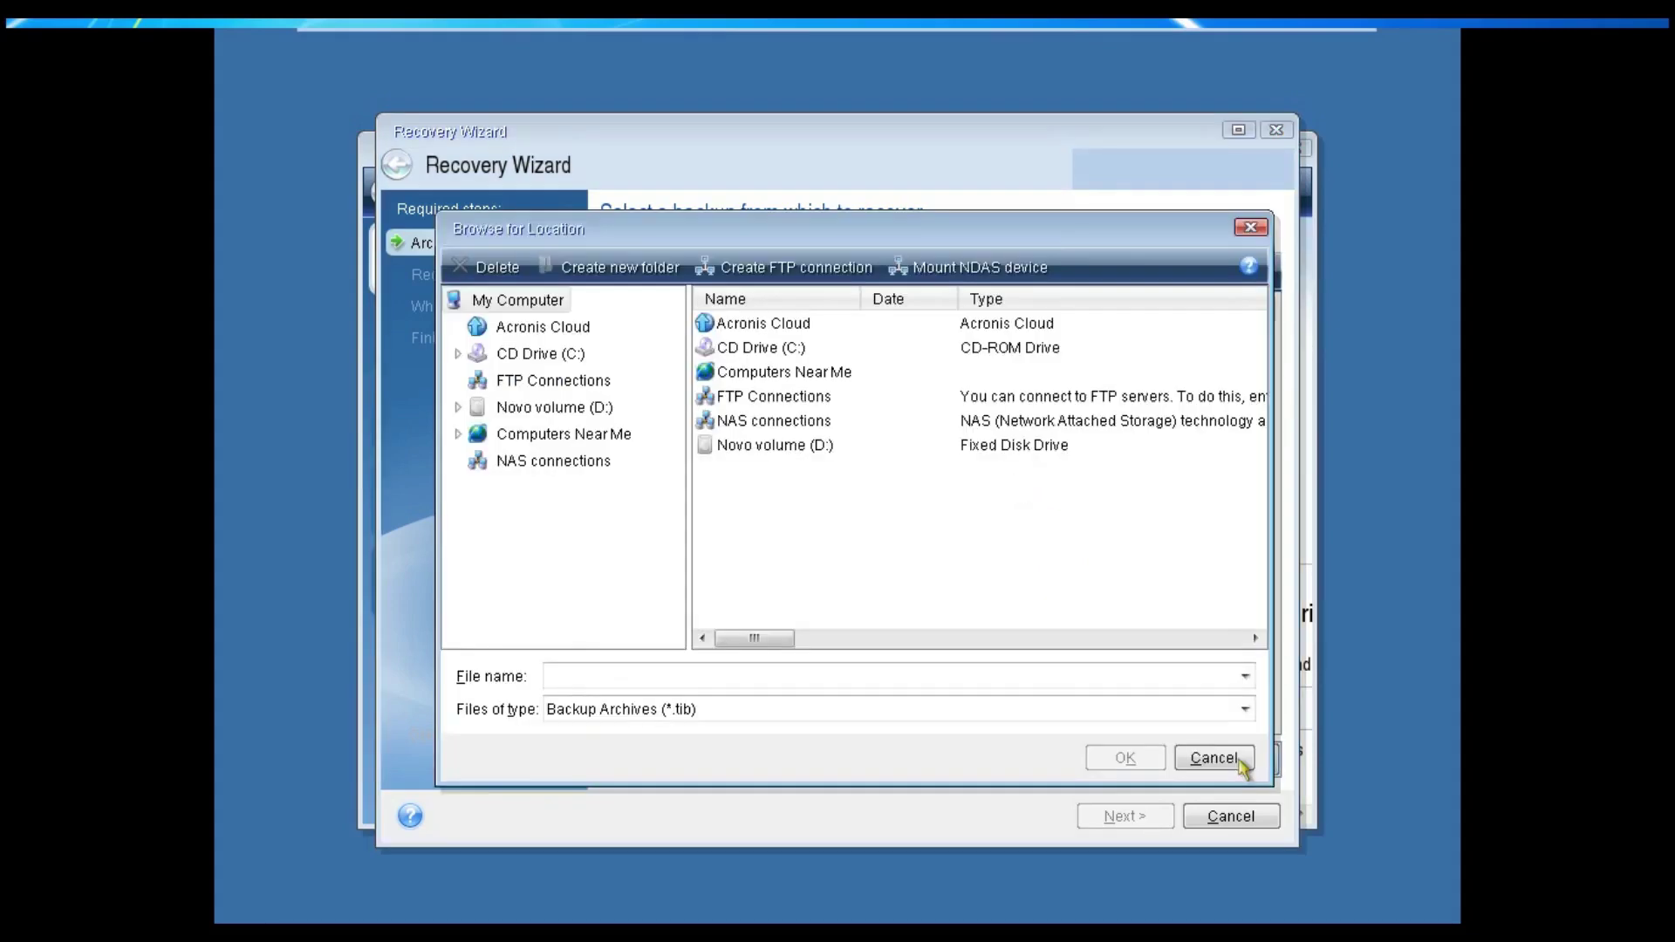
left_click(777, 447)
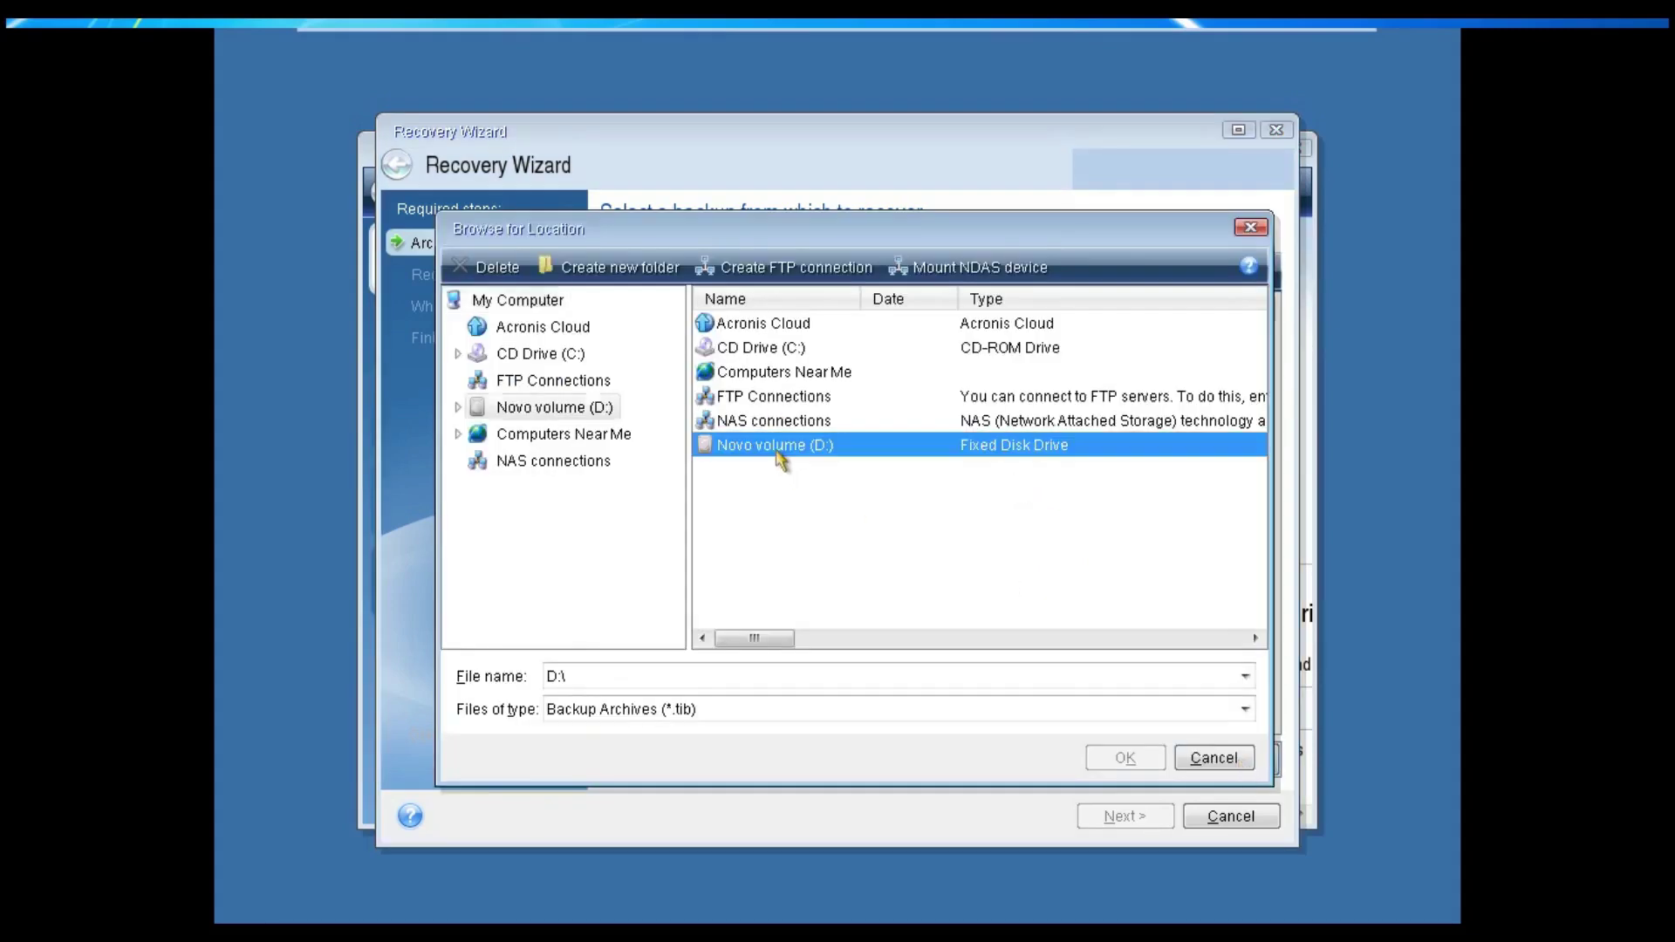
double_click(778, 447)
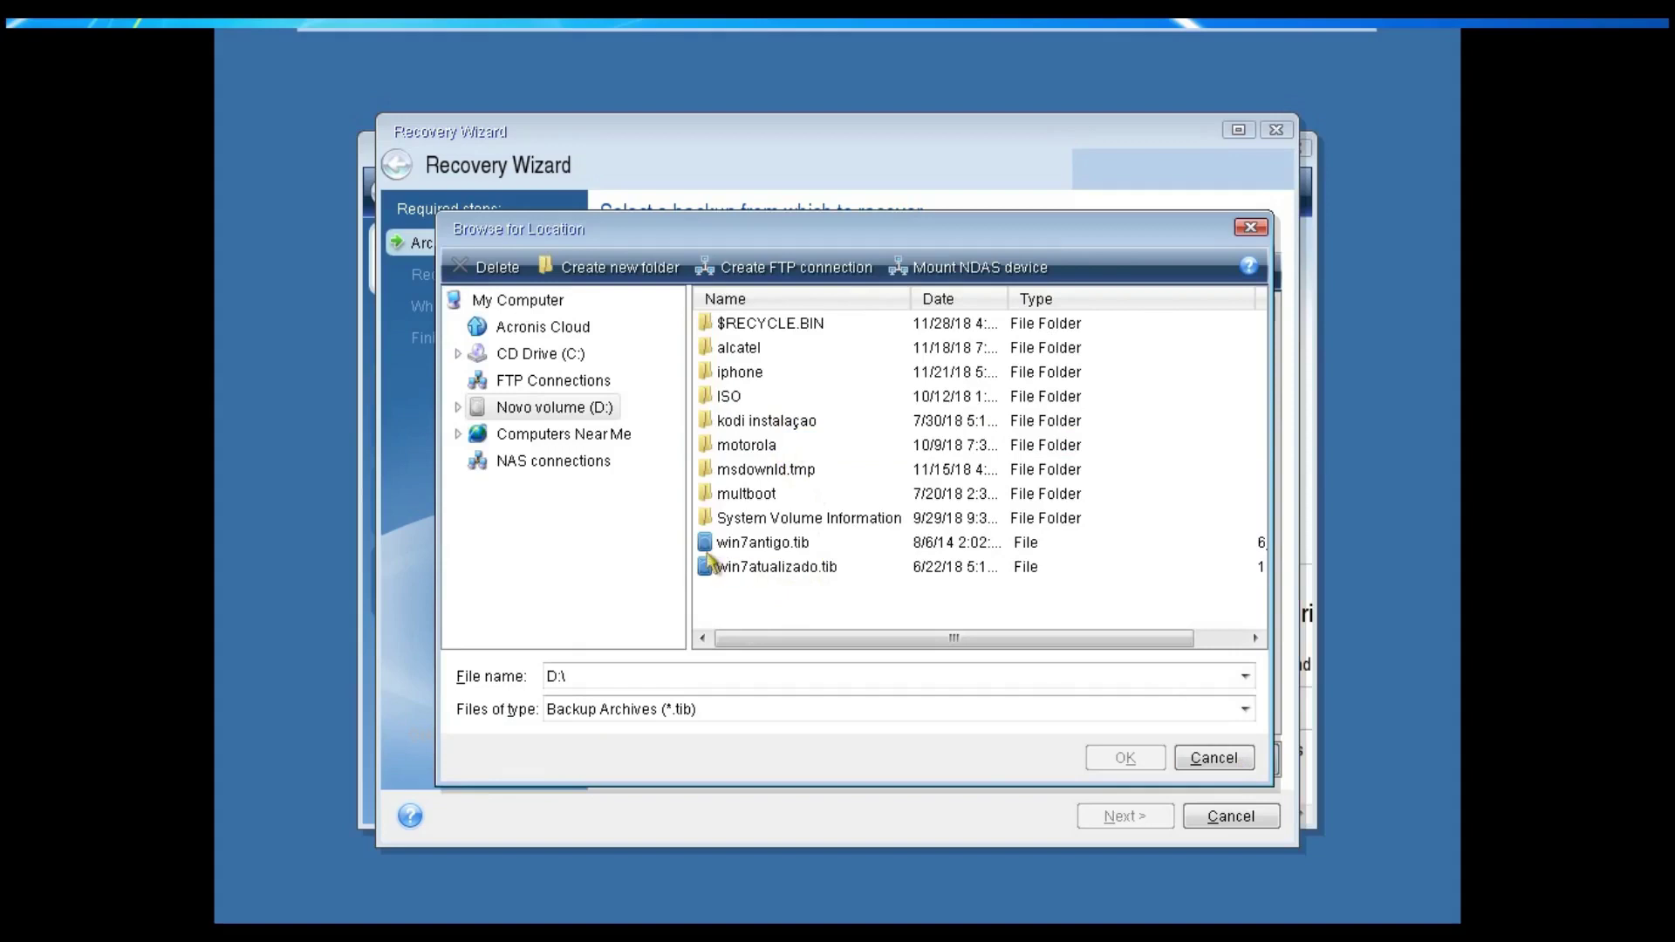
left_click(742, 548)
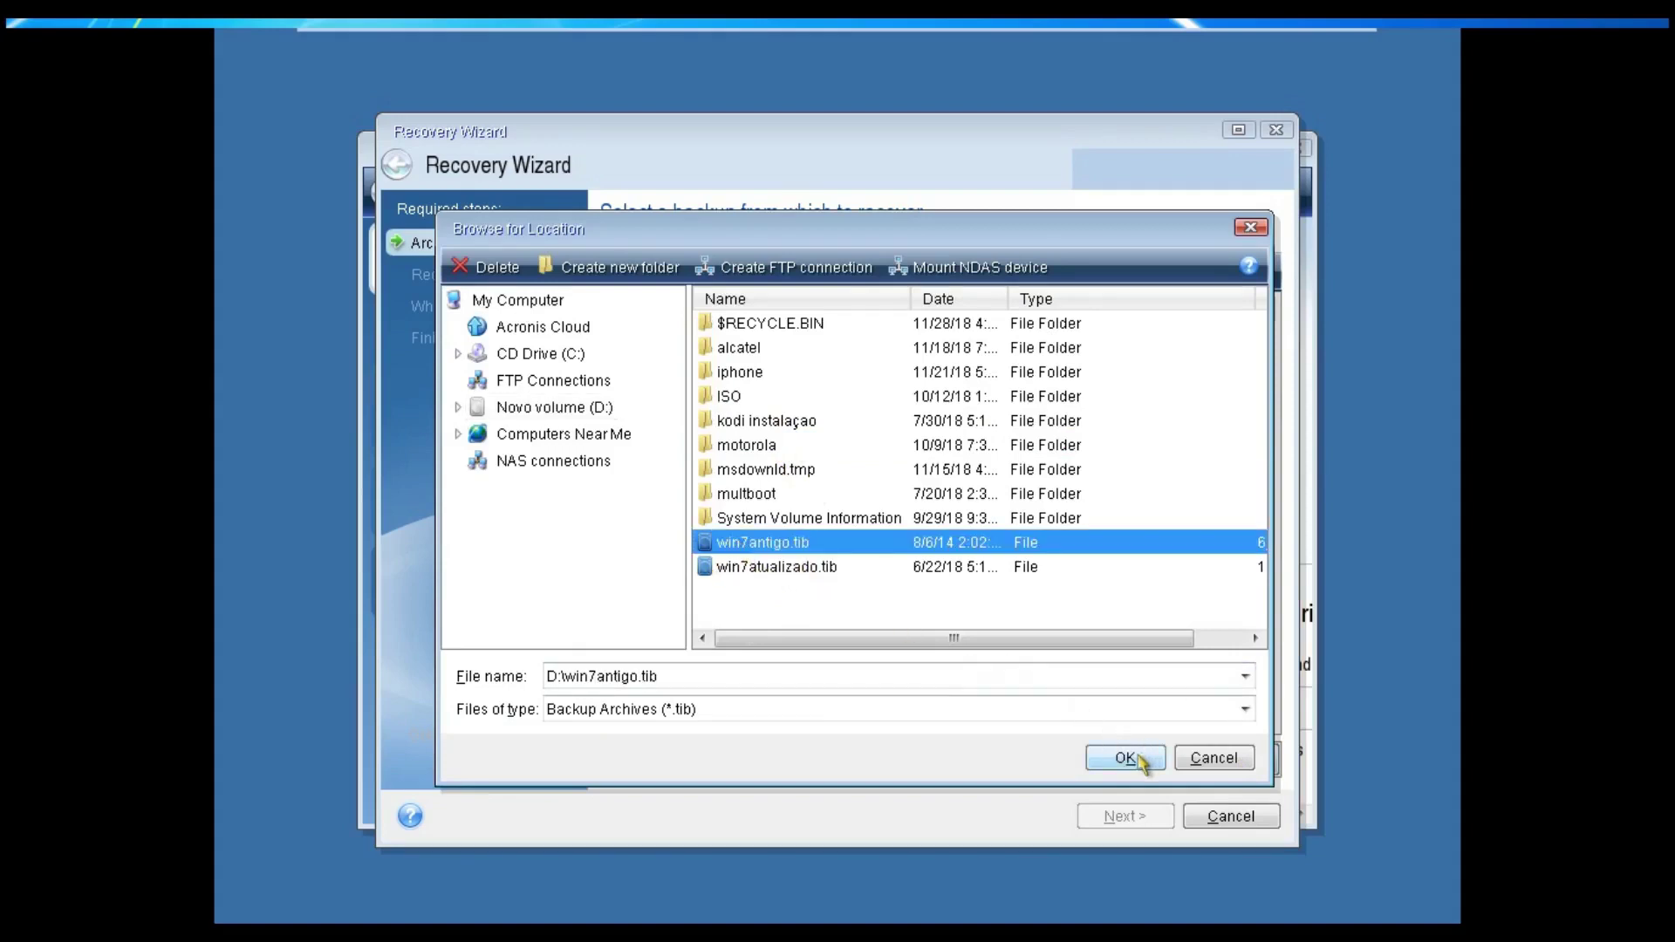
left_click(1135, 759)
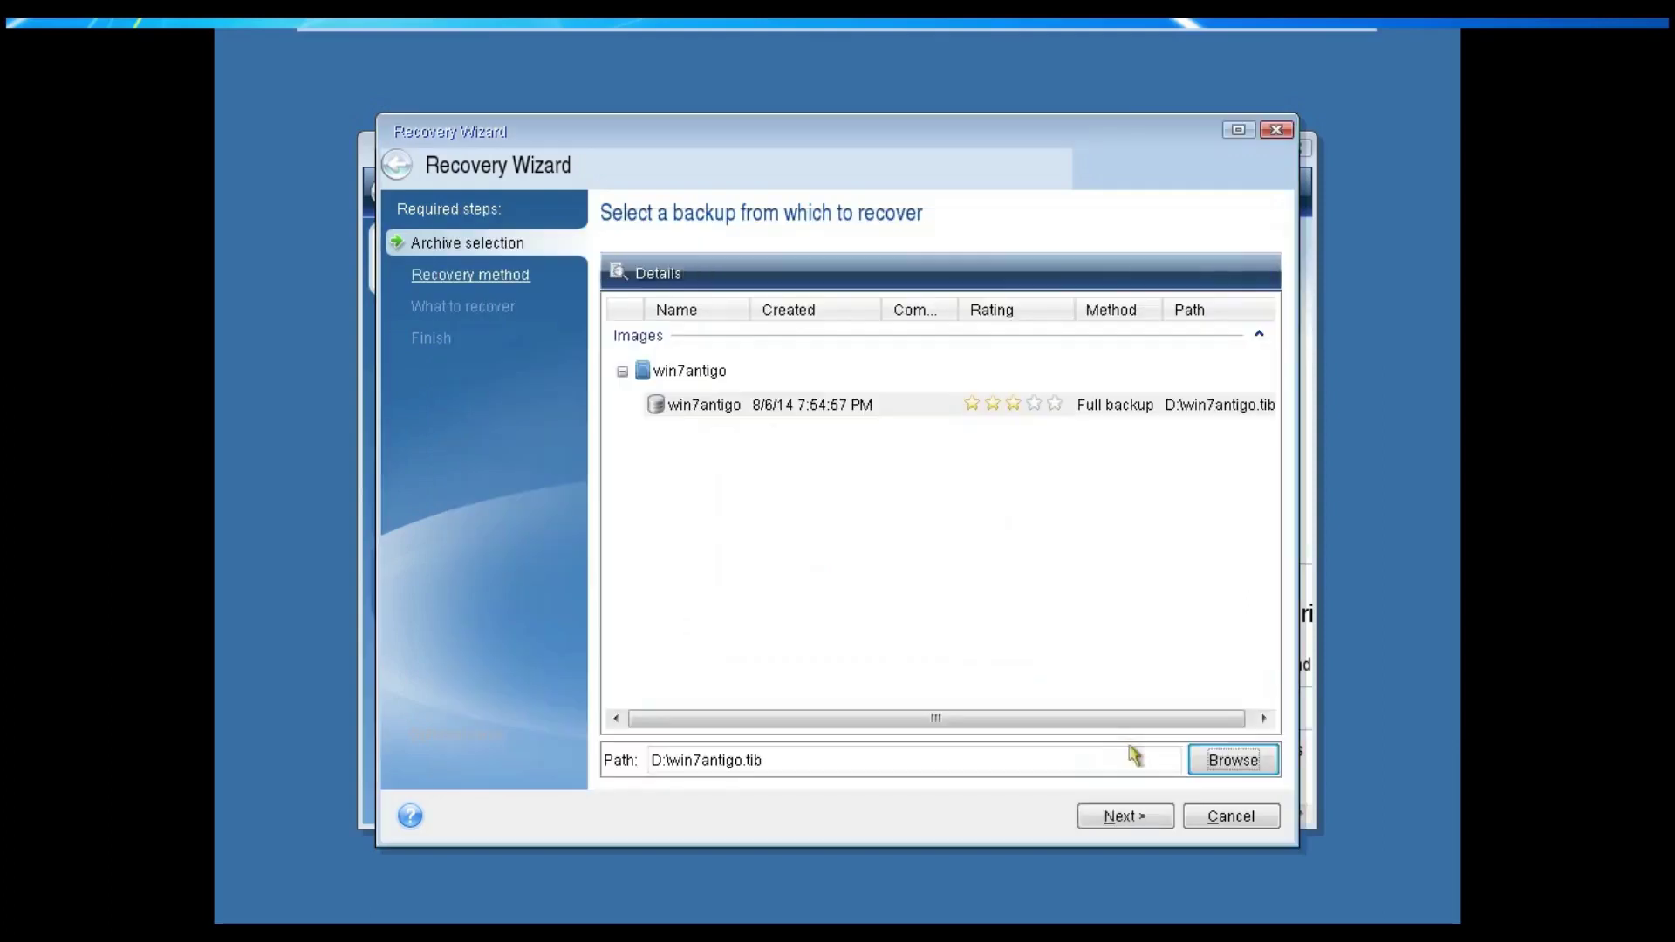
Choose to recover whole disks and partitions, and include all of Disk 1 from the backup.
left_click(1114, 820)
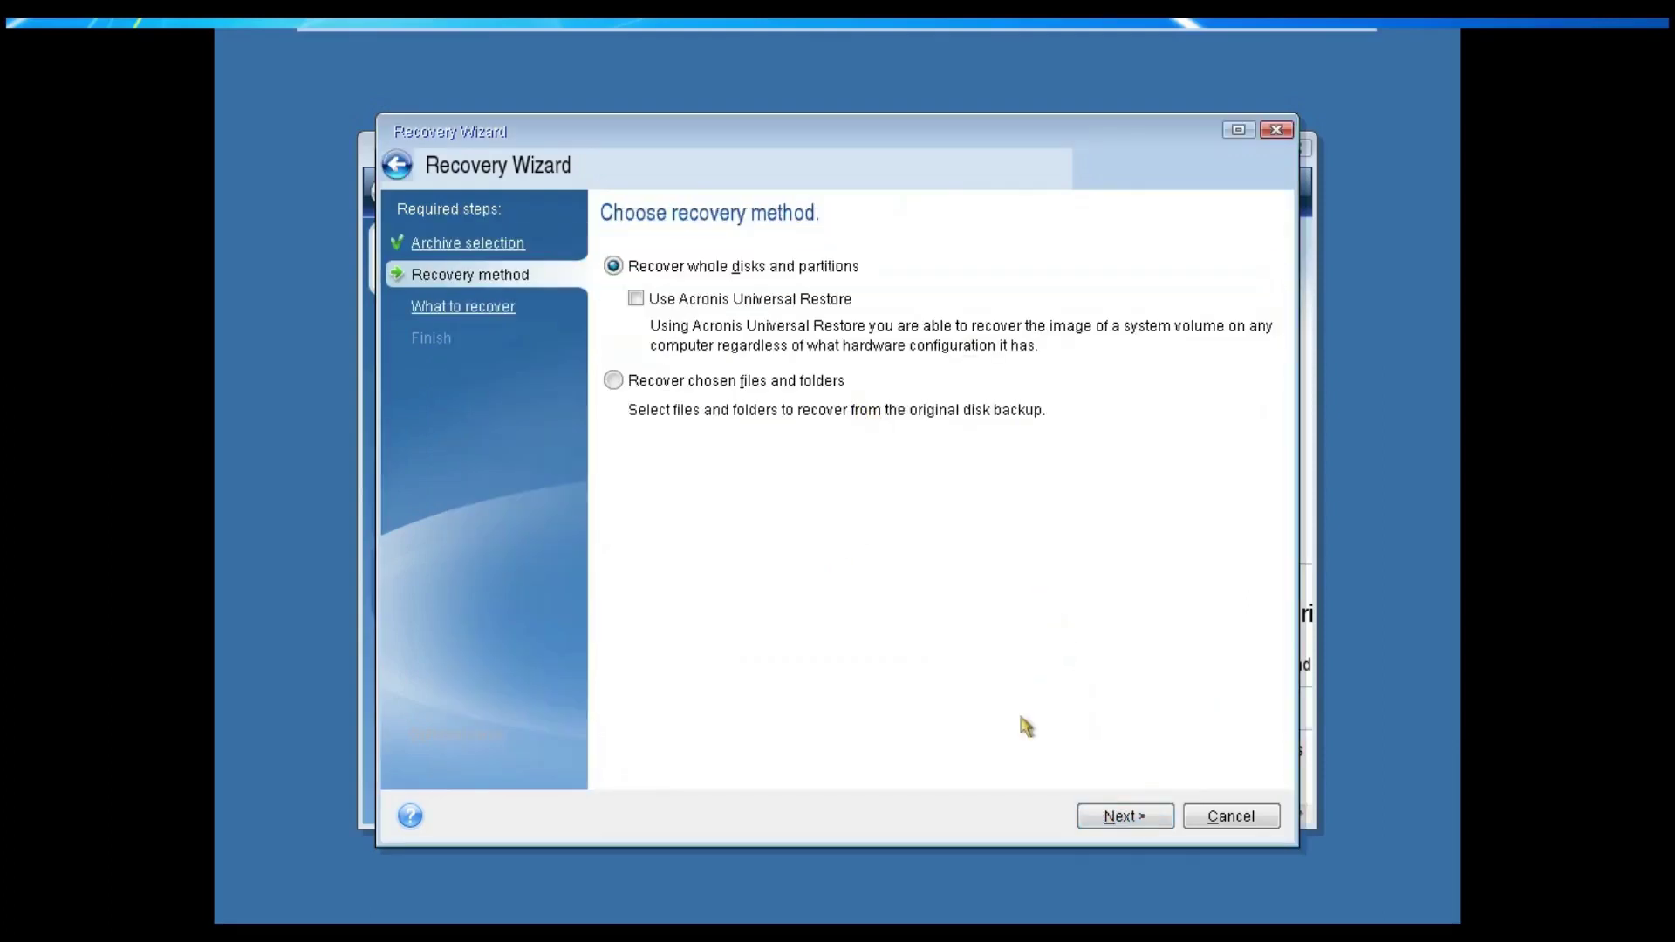
left_click(1144, 827)
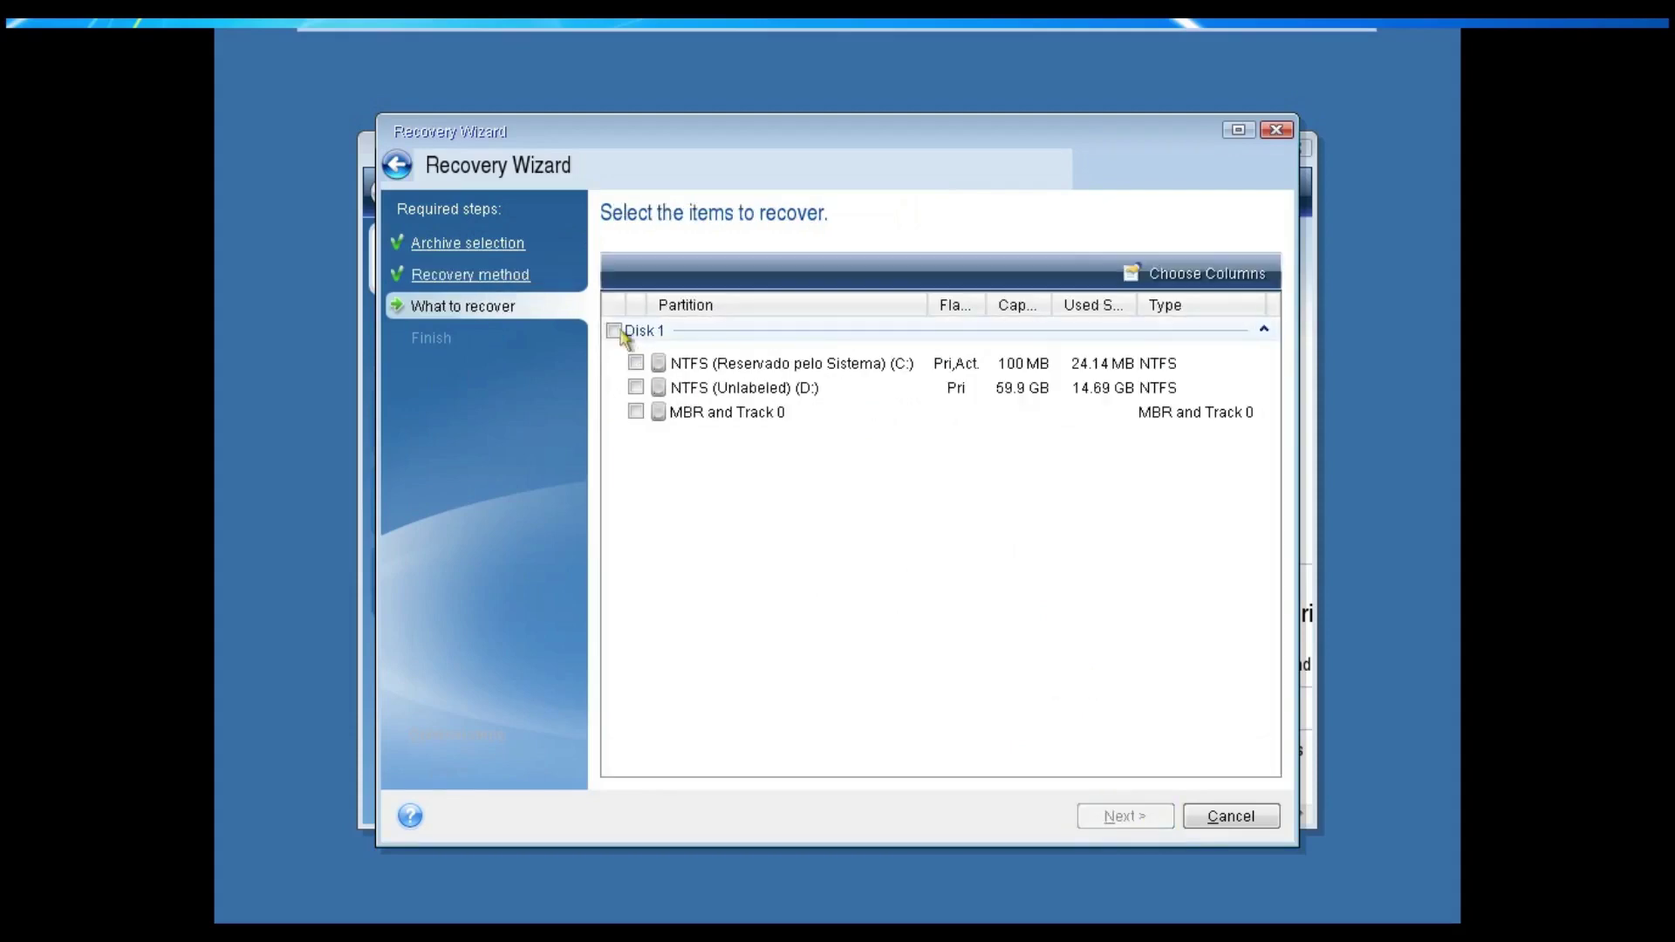
left_click(614, 331)
left_click(1143, 821)
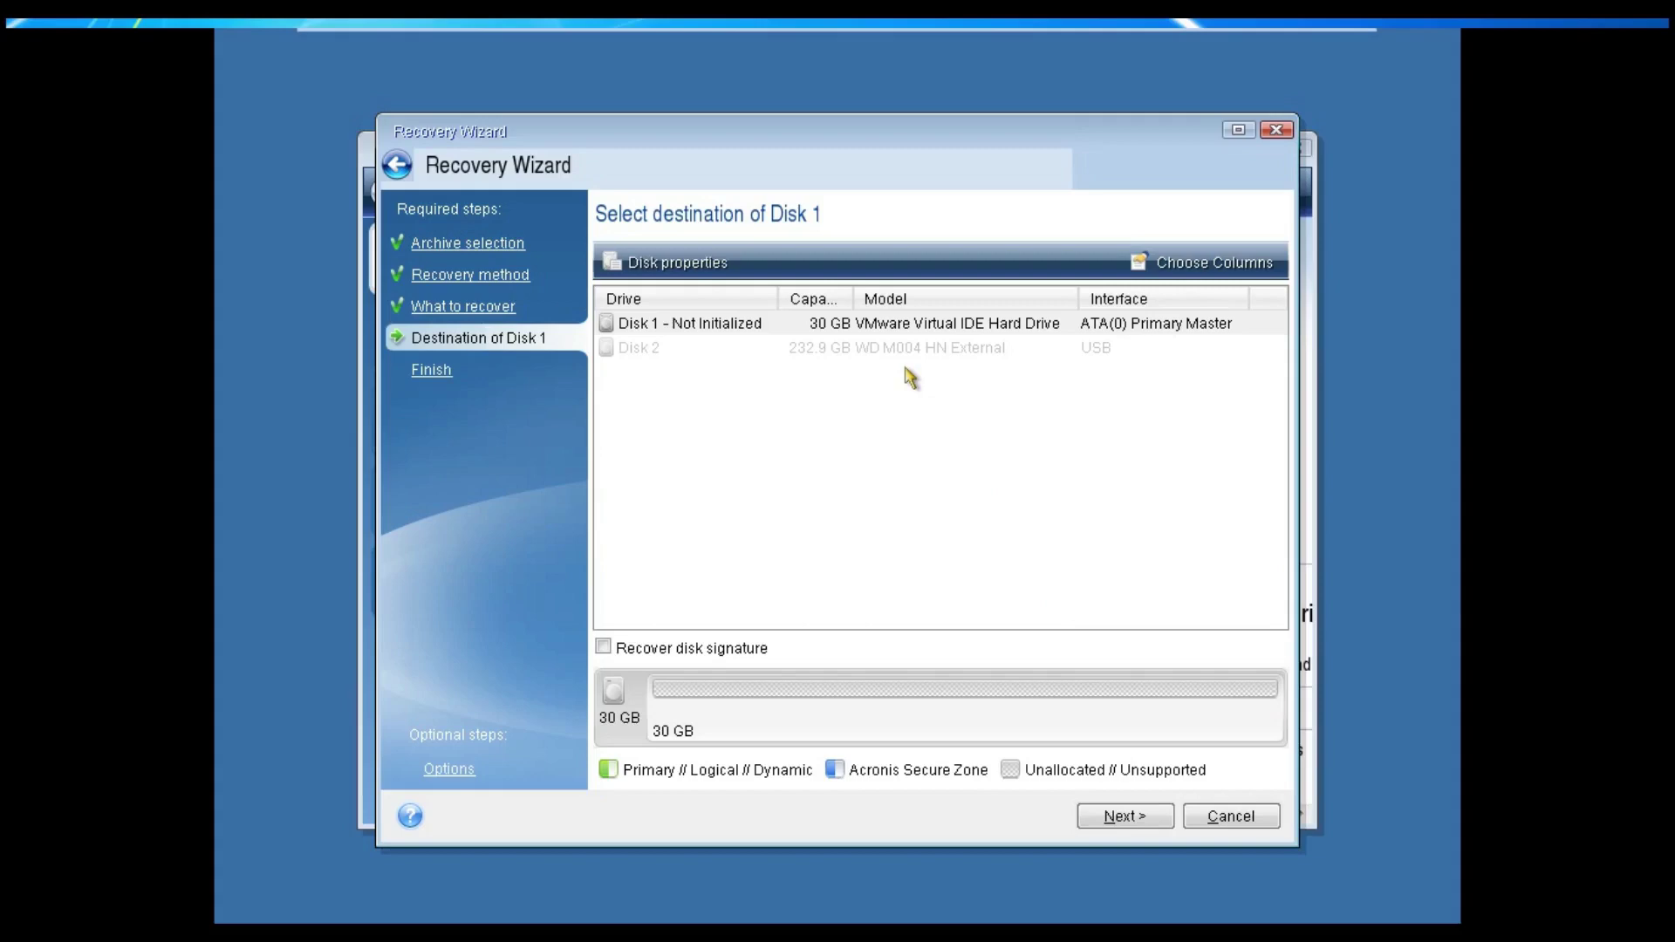
Recover the image onto the 30 GB VMware Virtual IDE disk and exit Acronis True Image once the operation finishes.
left_click(628, 328)
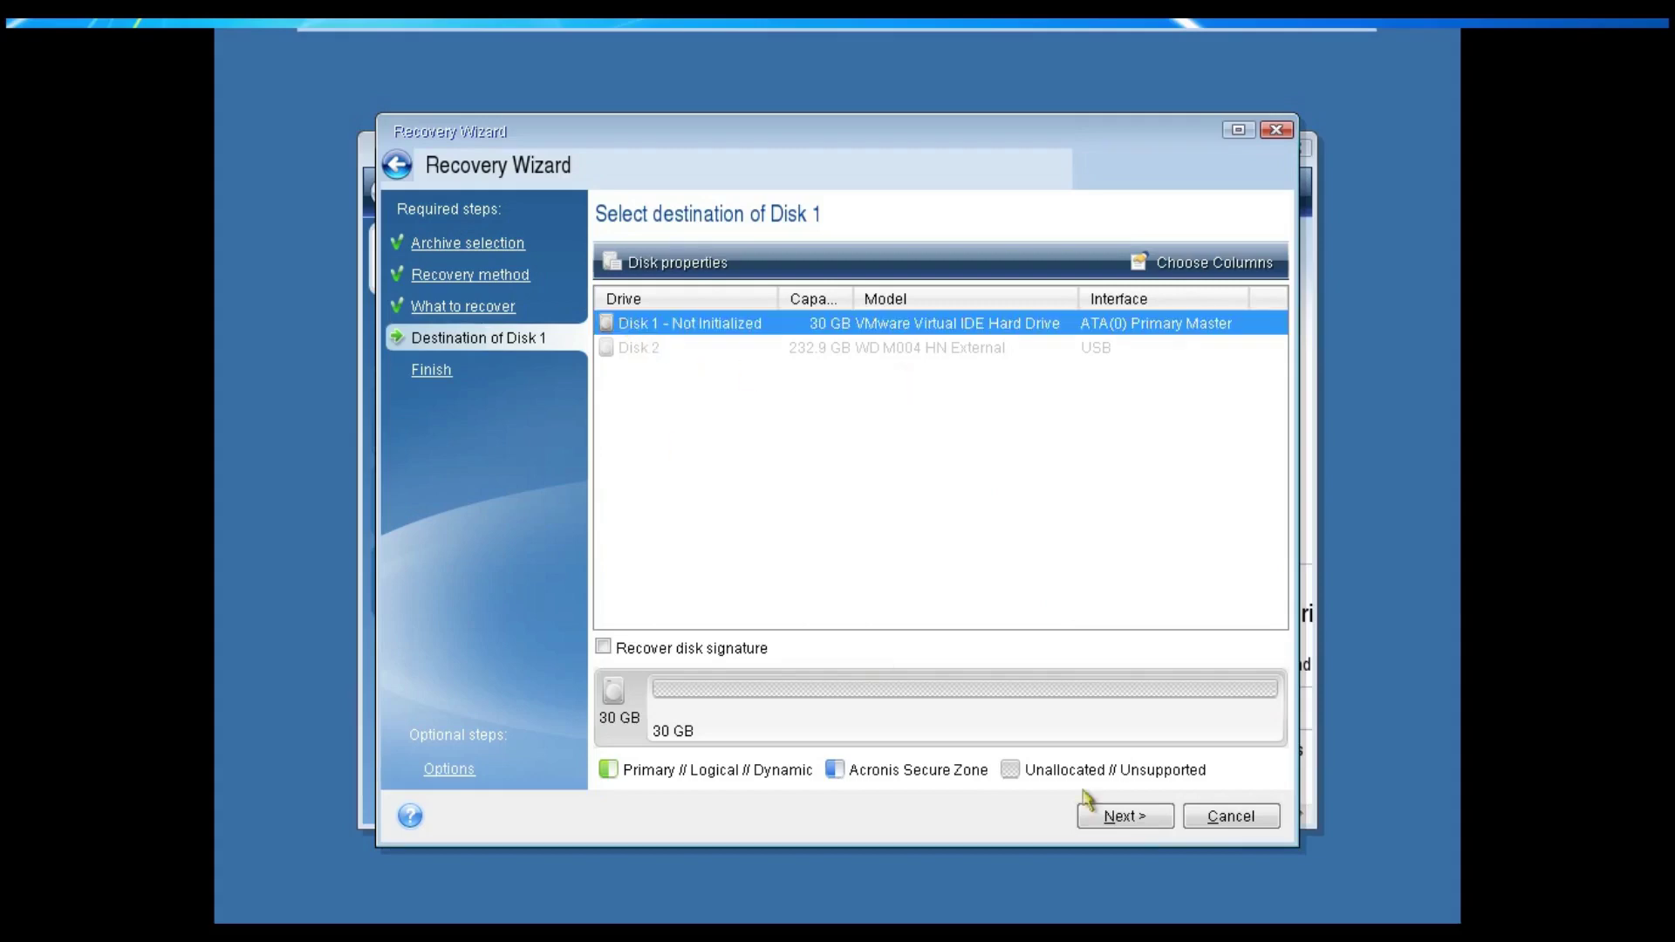
left_click(1128, 822)
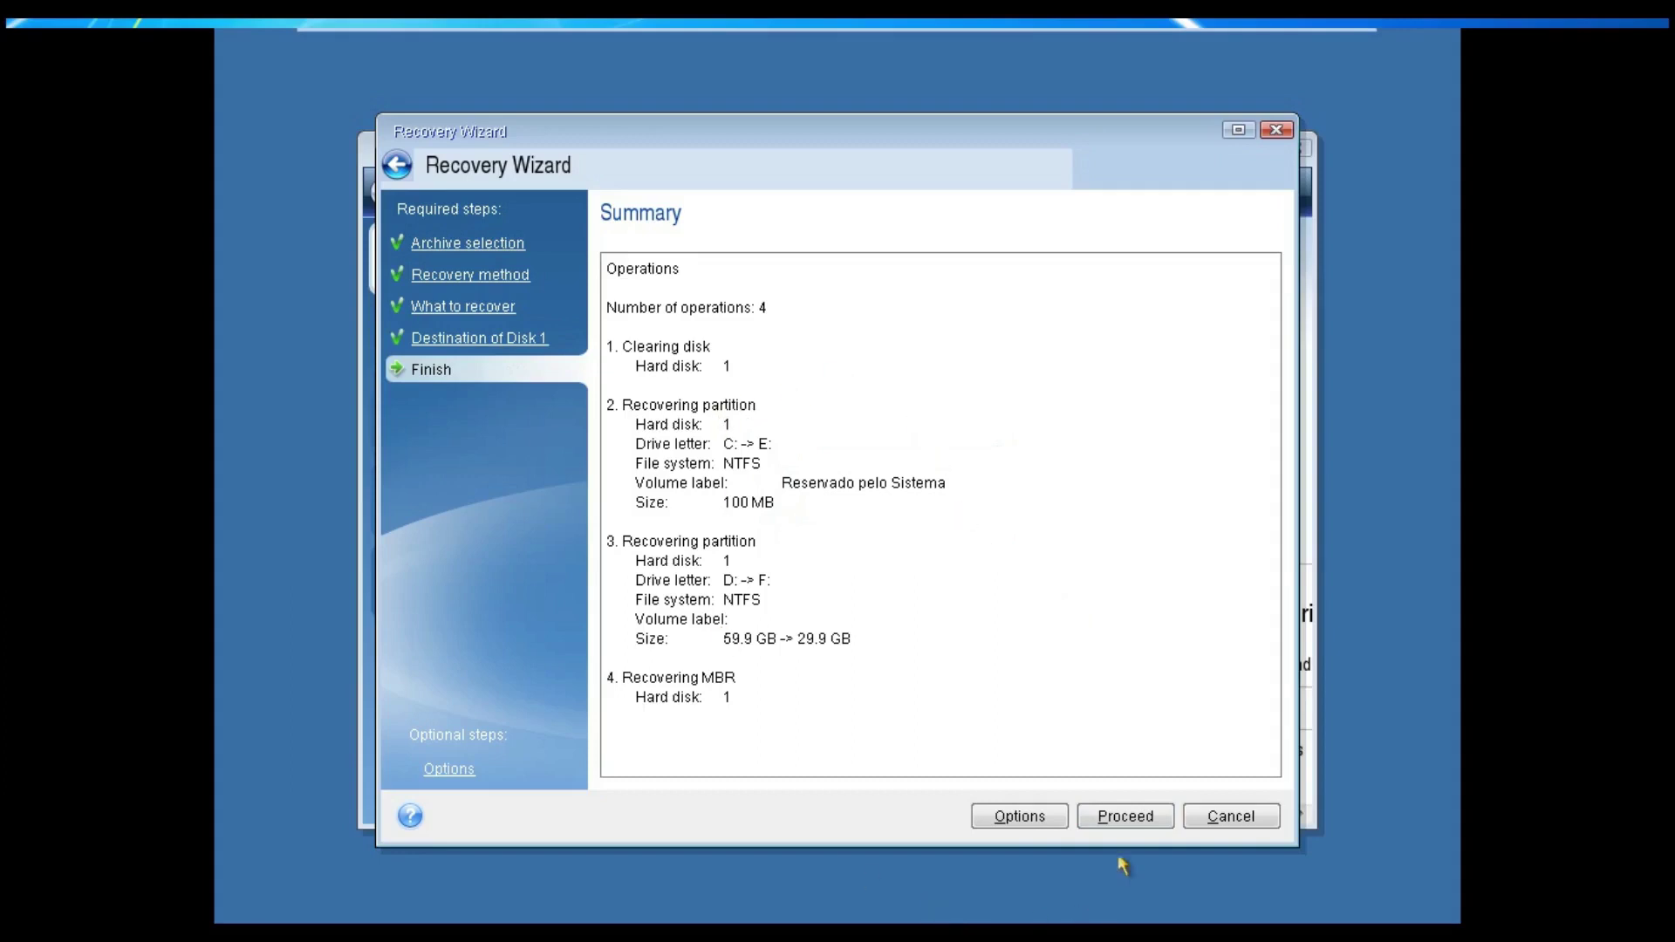
left_click(1130, 827)
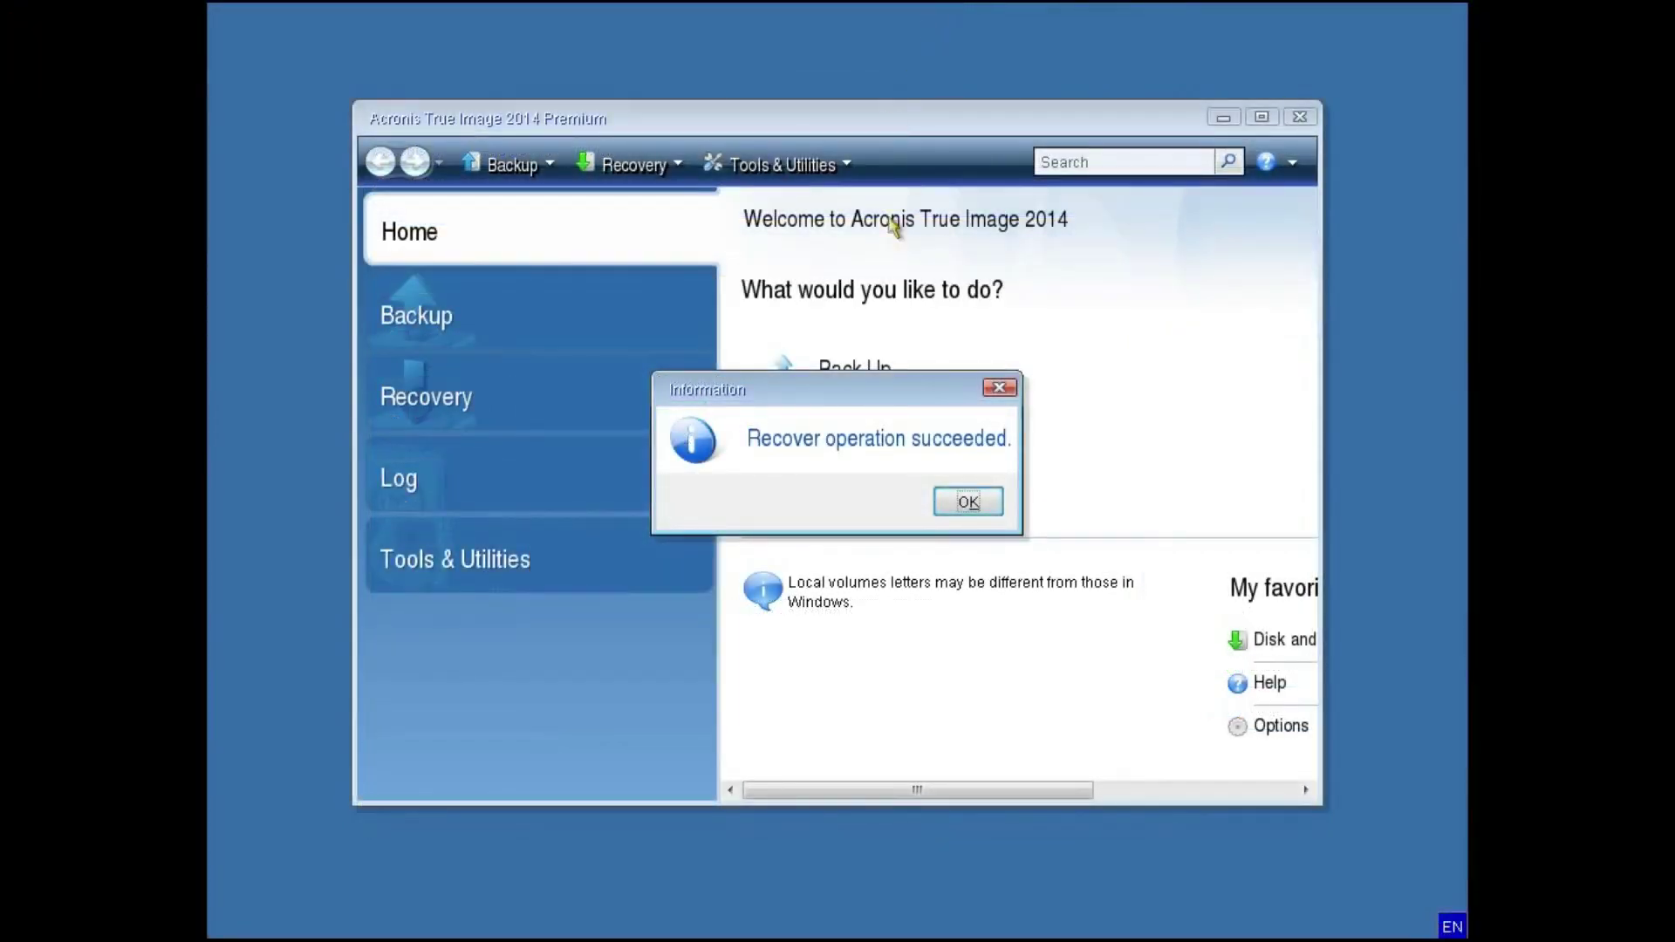
left_click(969, 504)
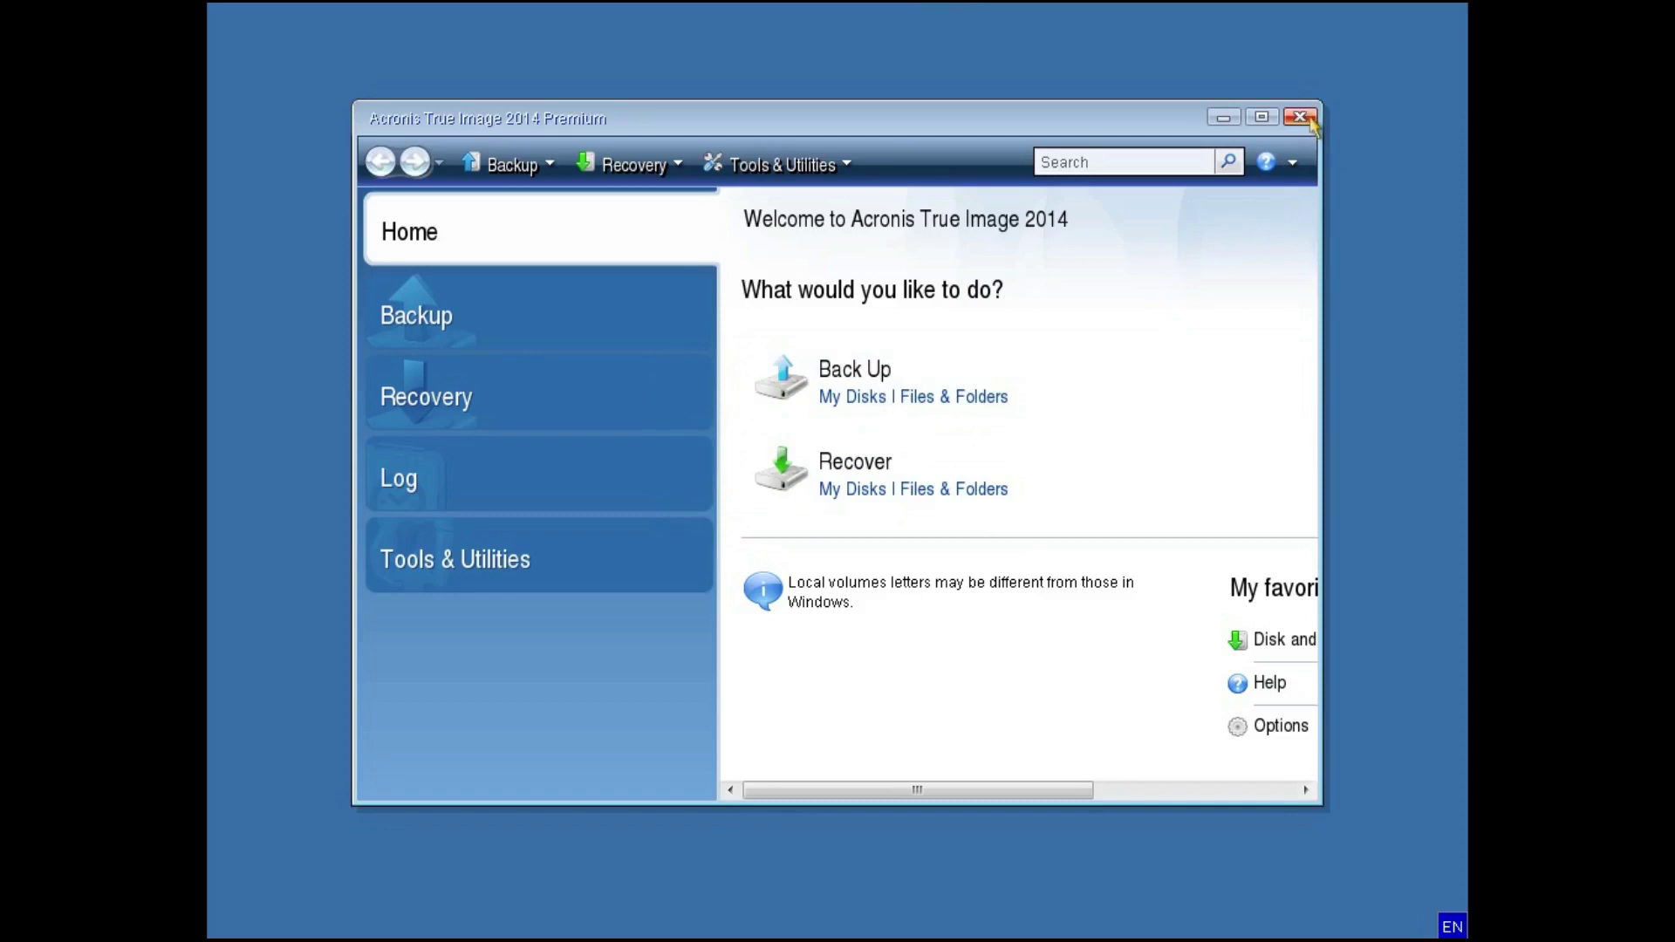
left_click(1300, 117)
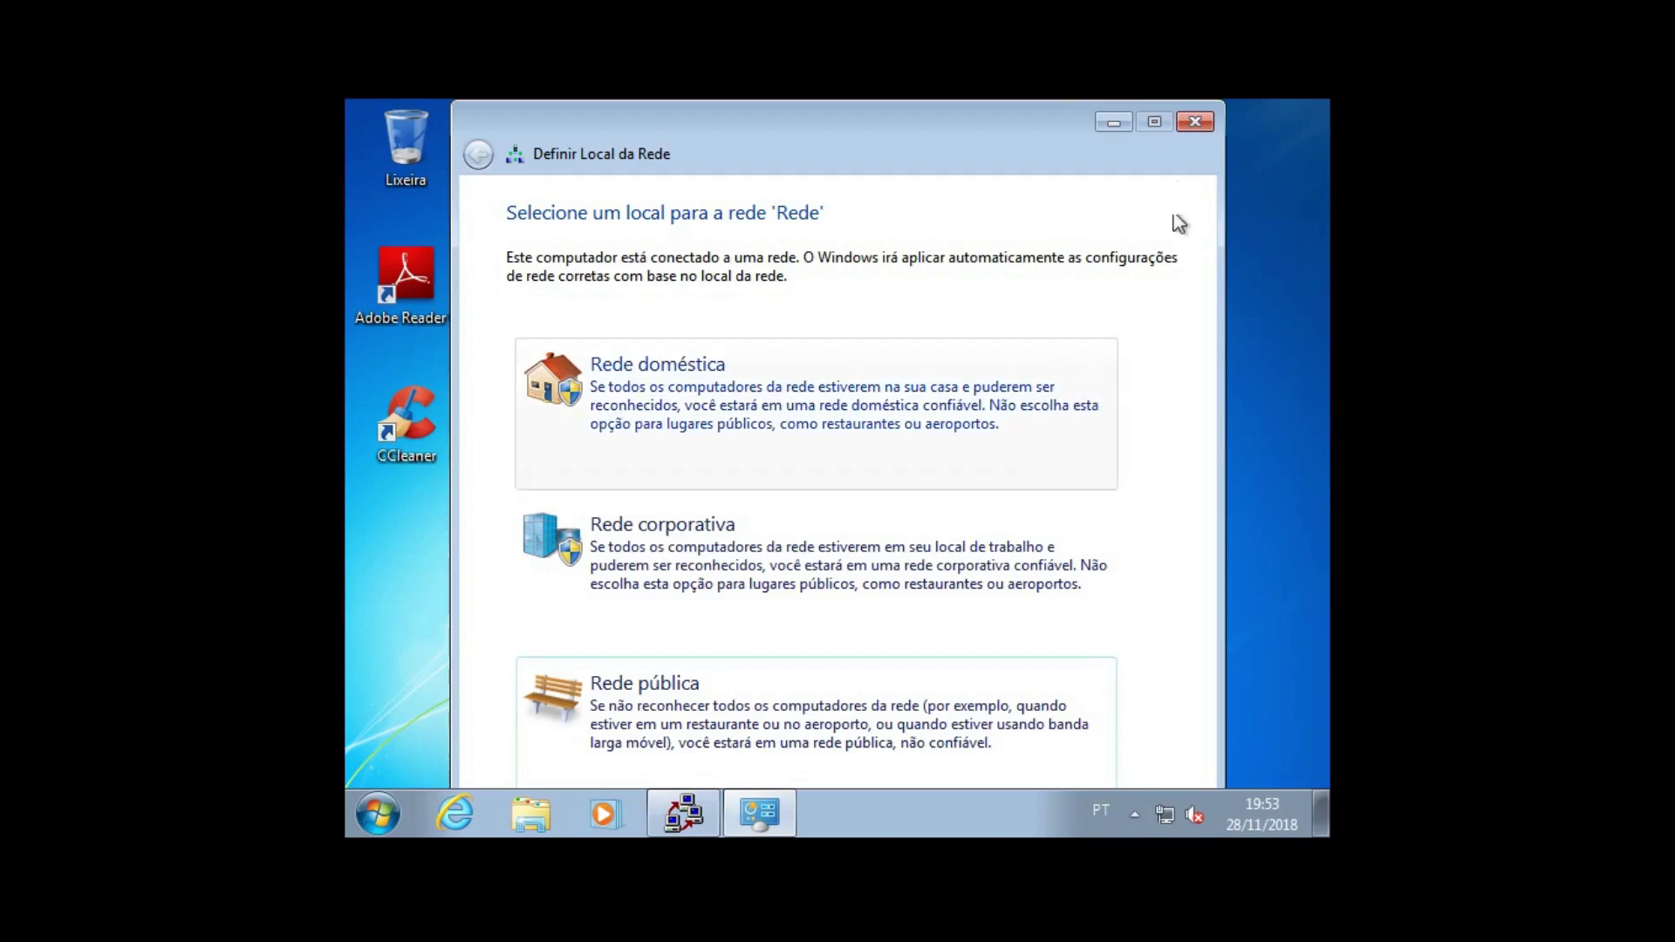
Dismiss the network location prompt and run Sysprep with the OOBE cleanup action and the restart option.
left_click(1197, 123)
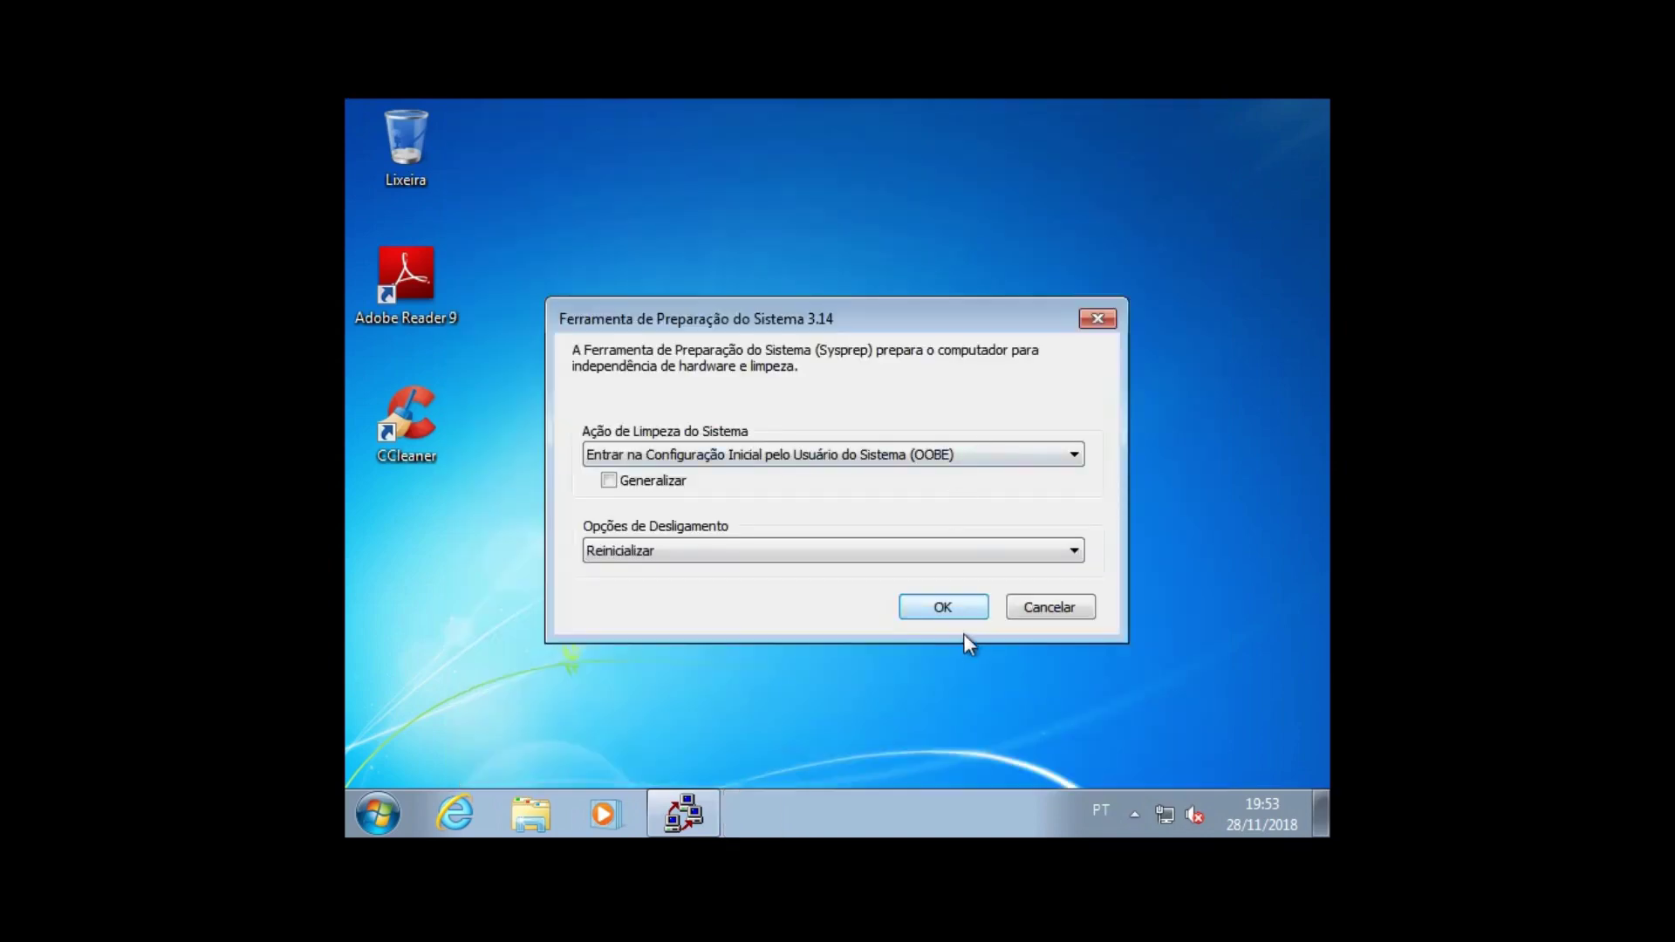
left_click(950, 602)
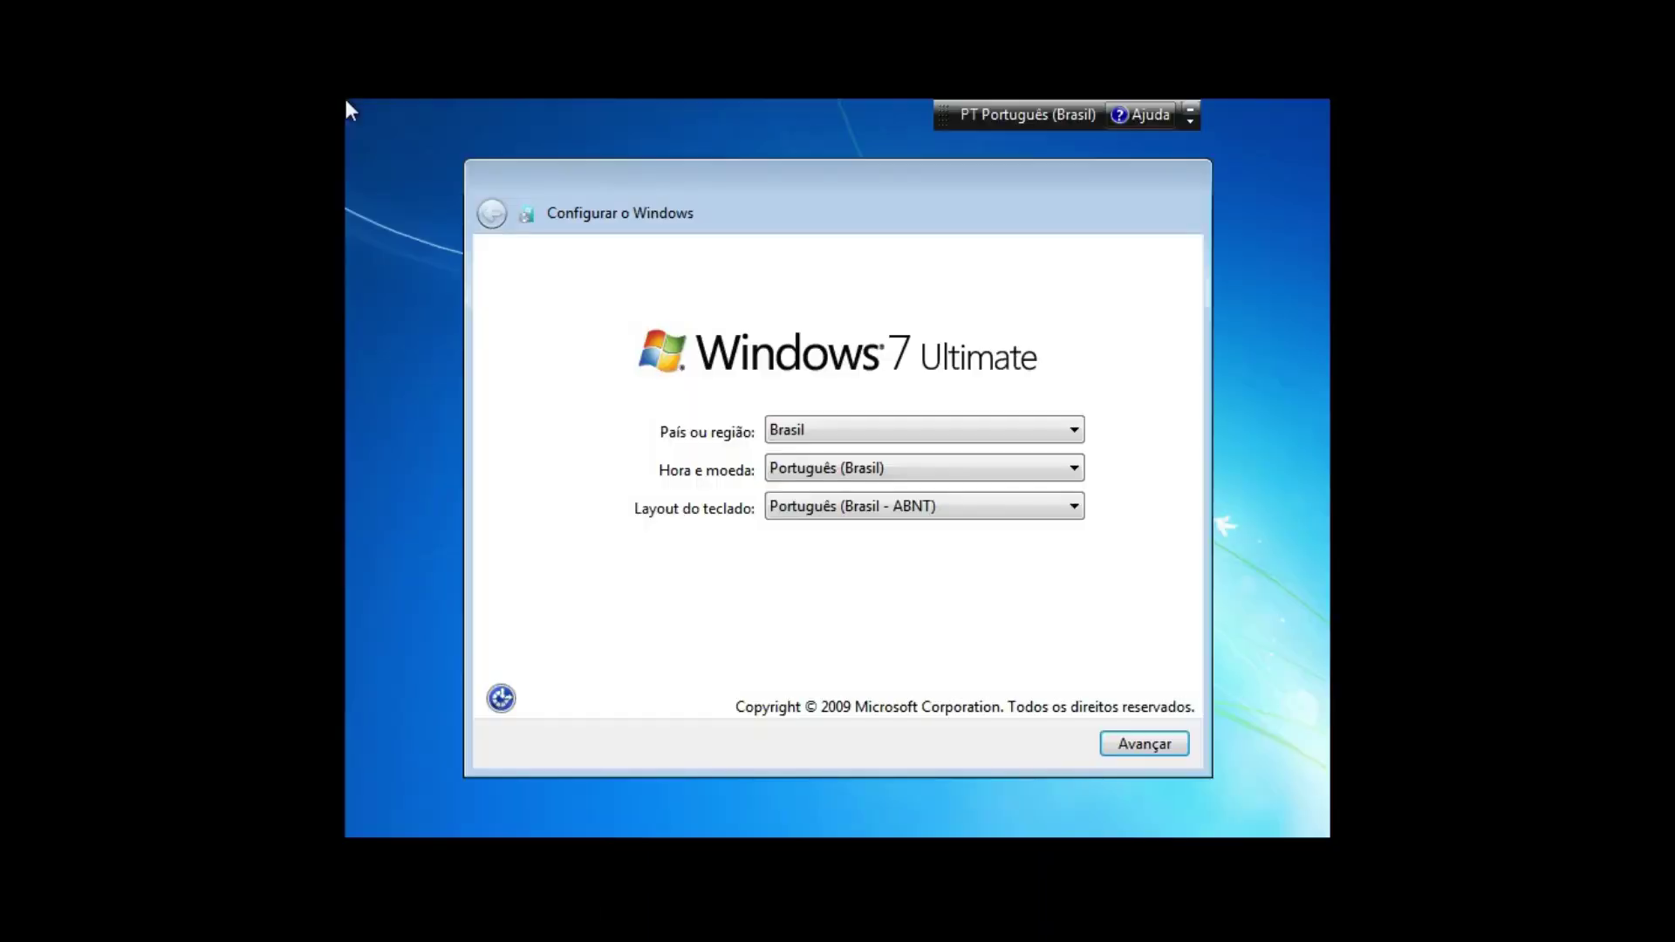
Accept the Brazilian regional settings in Windows setup and create the account "user" without a password.
left_click(1152, 749)
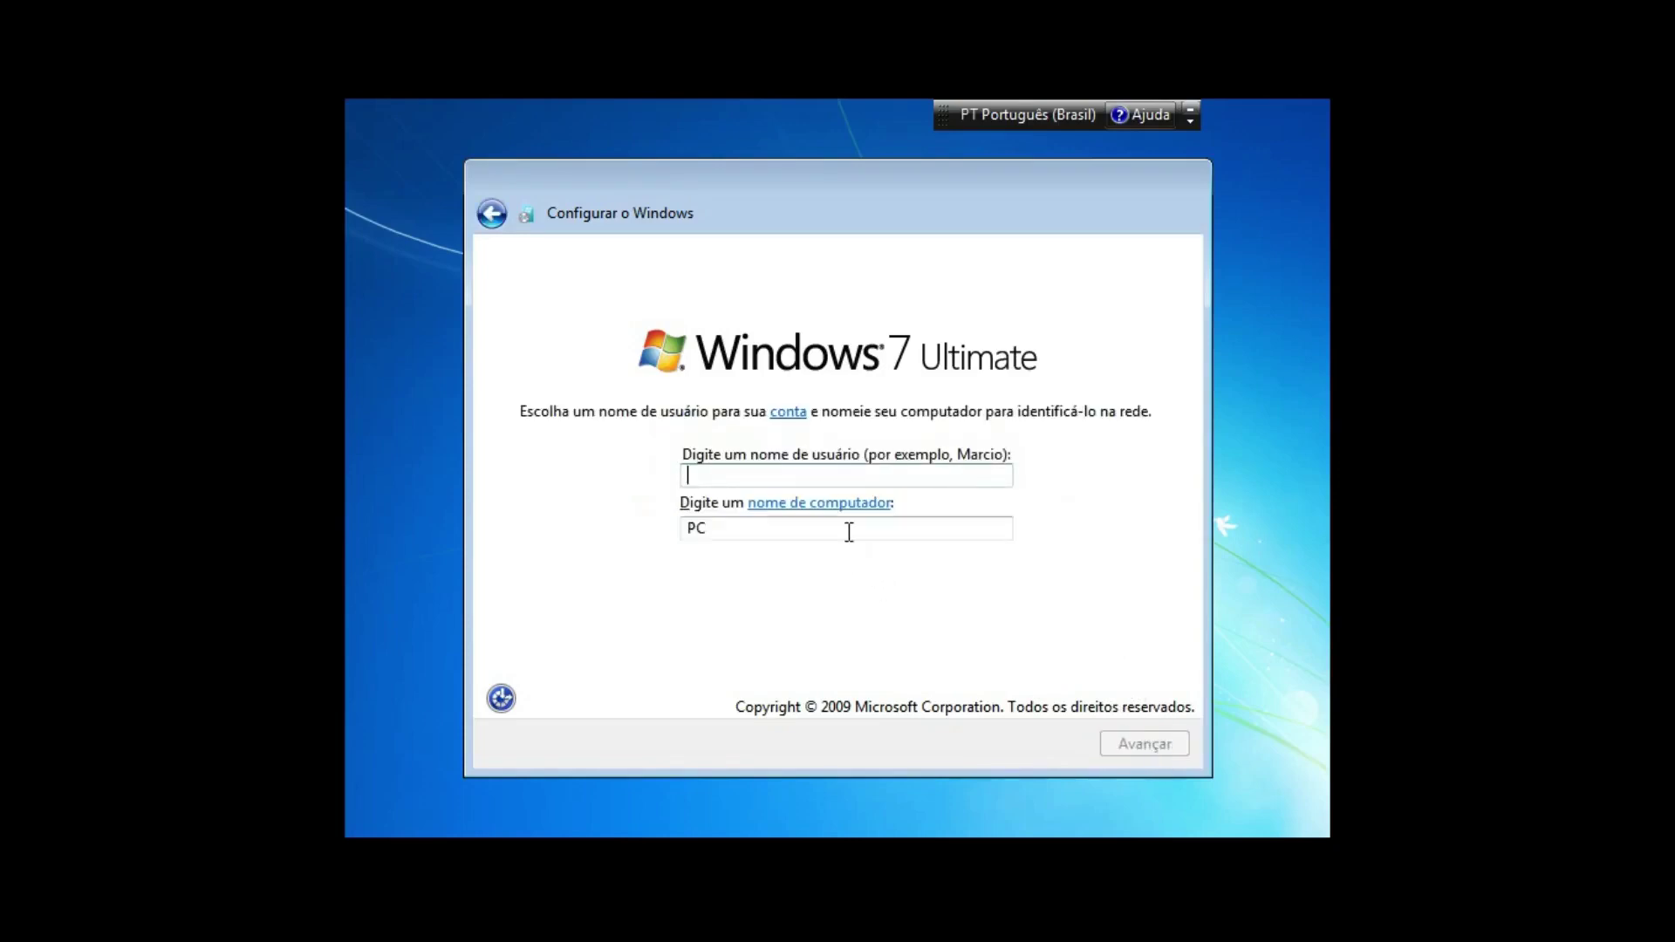
type("user")
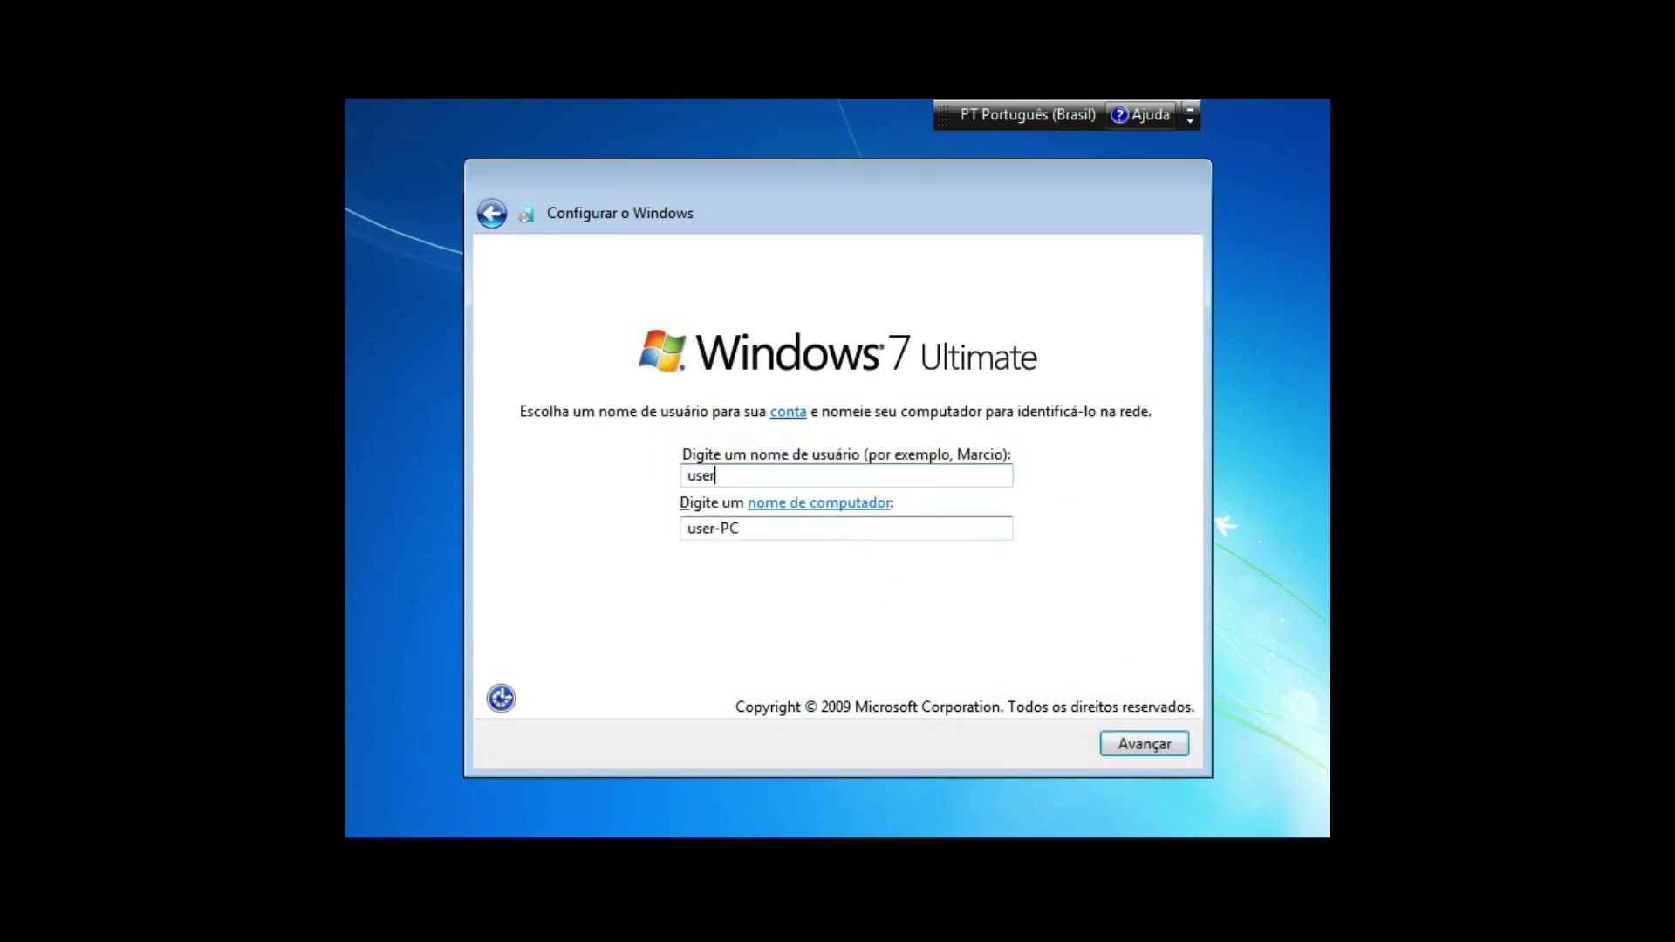
left_click(1140, 744)
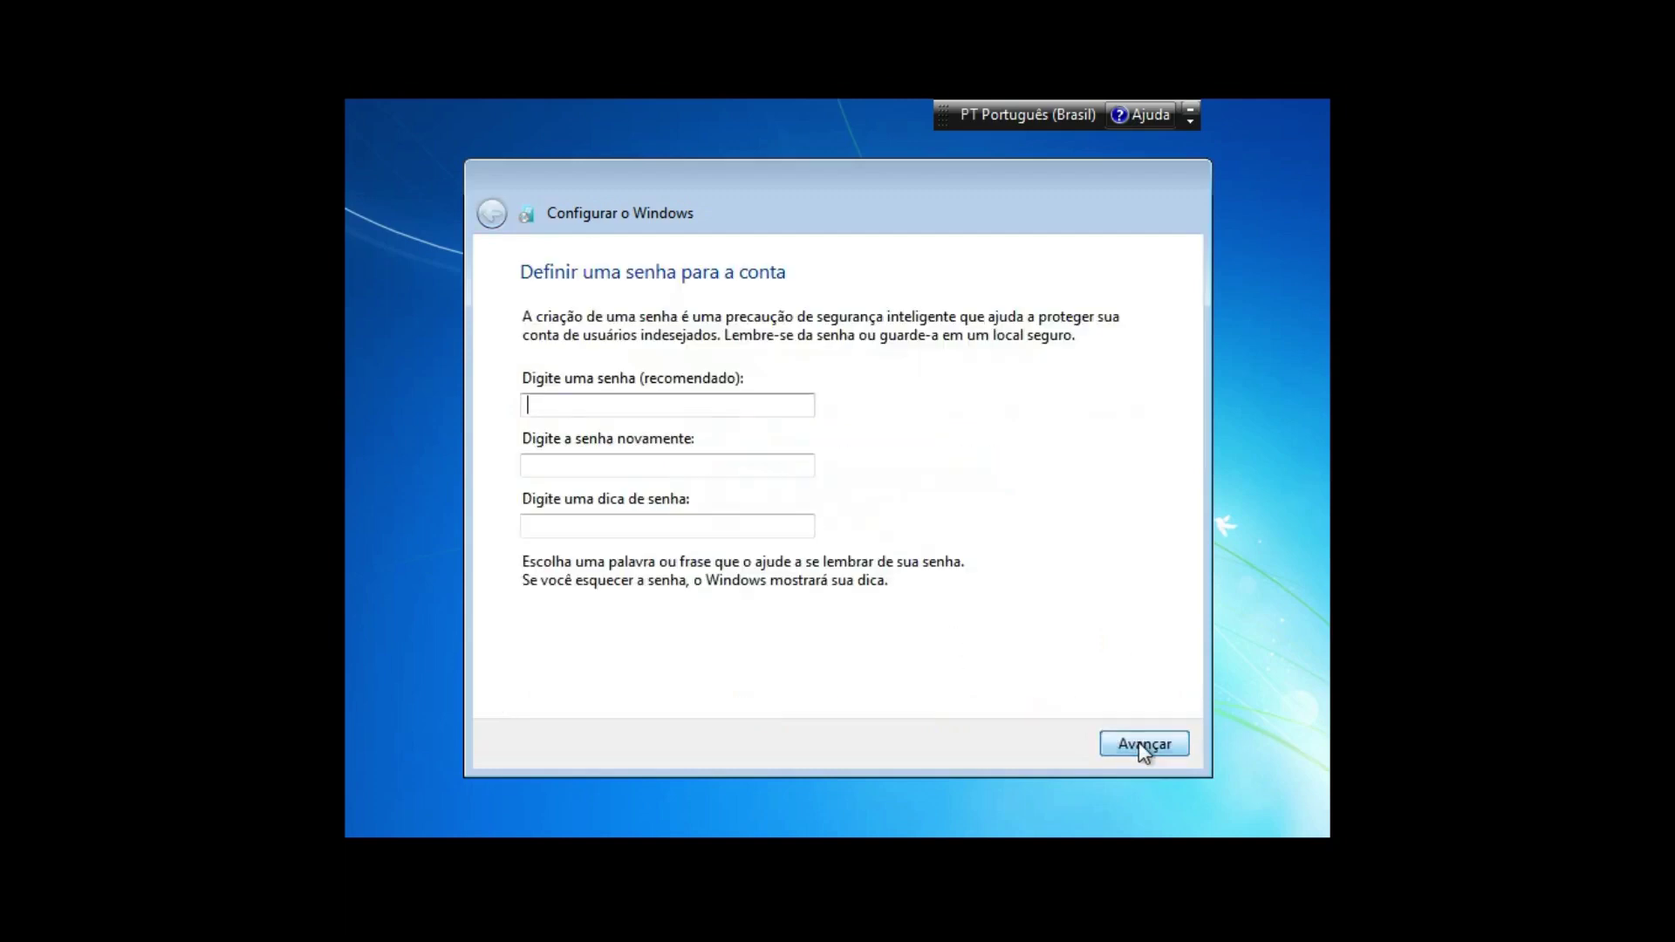
left_click(1167, 746)
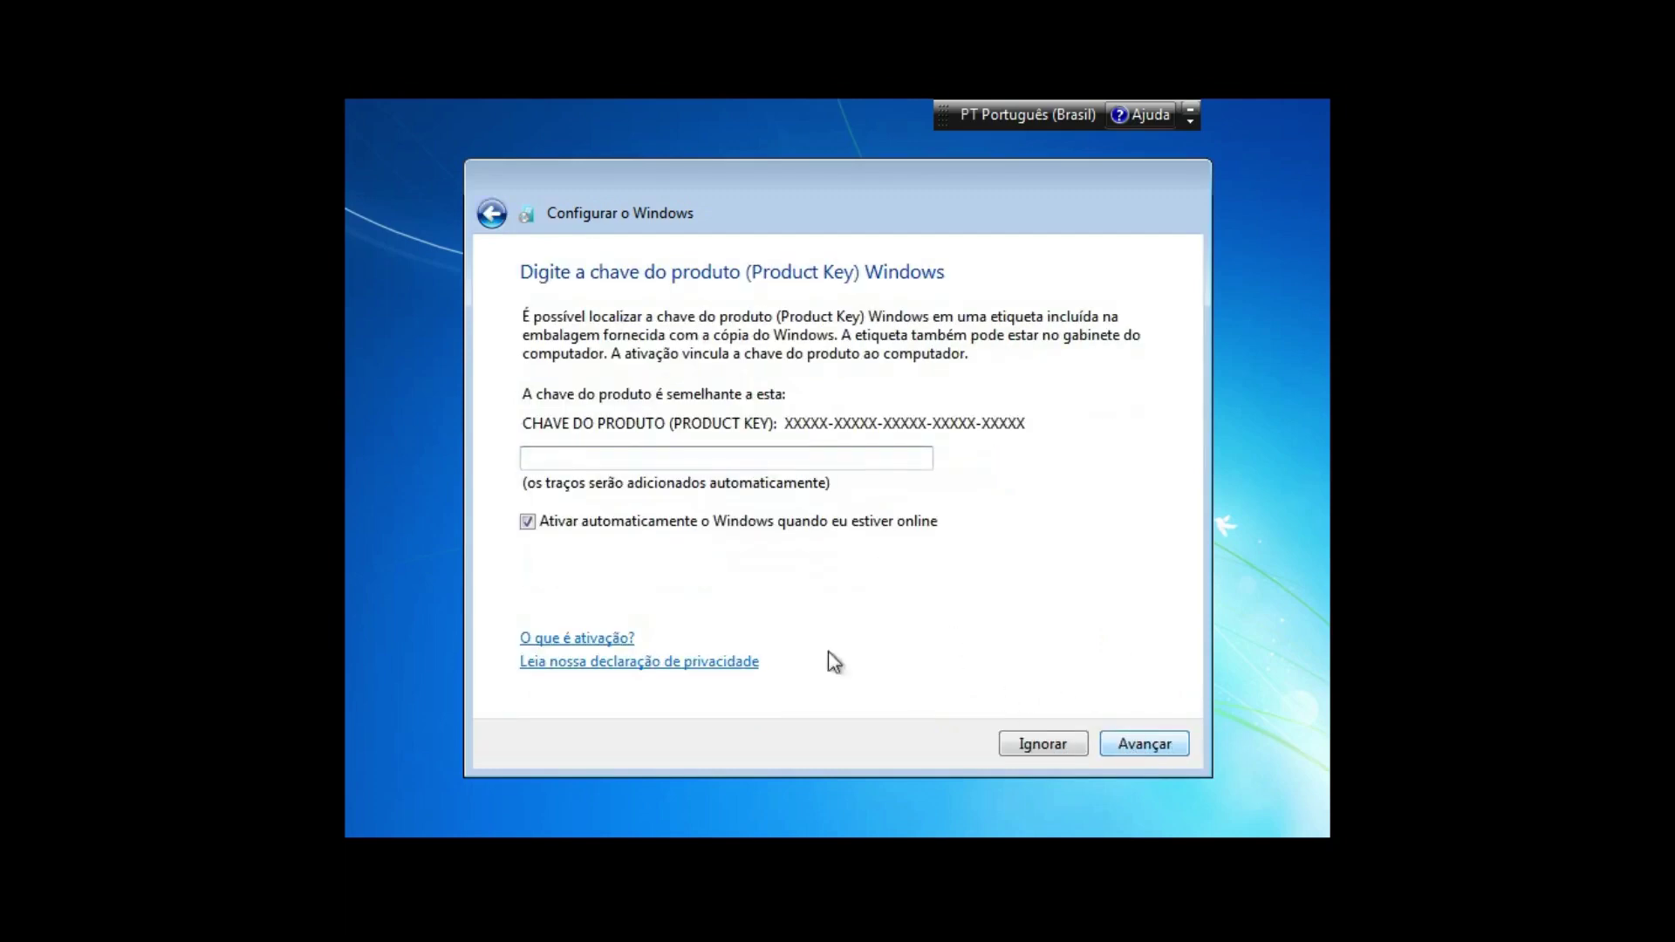
Turn off automatic activation, continue without a product key, and accept the licence terms.
left_click(528, 522)
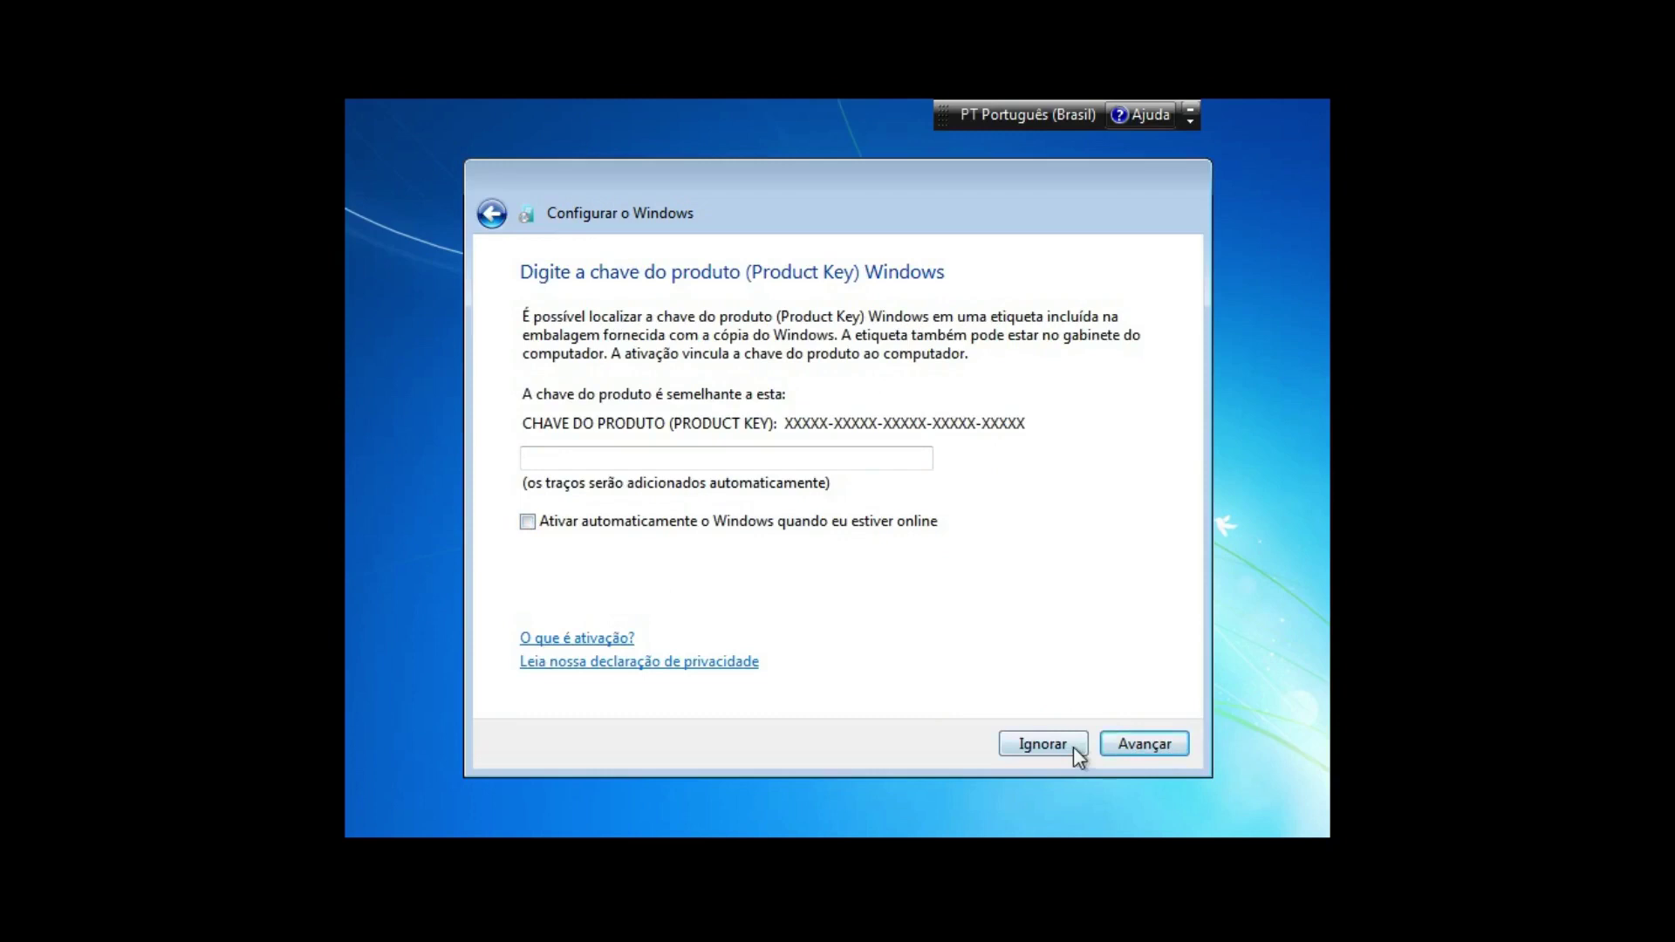
left_click(1150, 745)
left_click(593, 661)
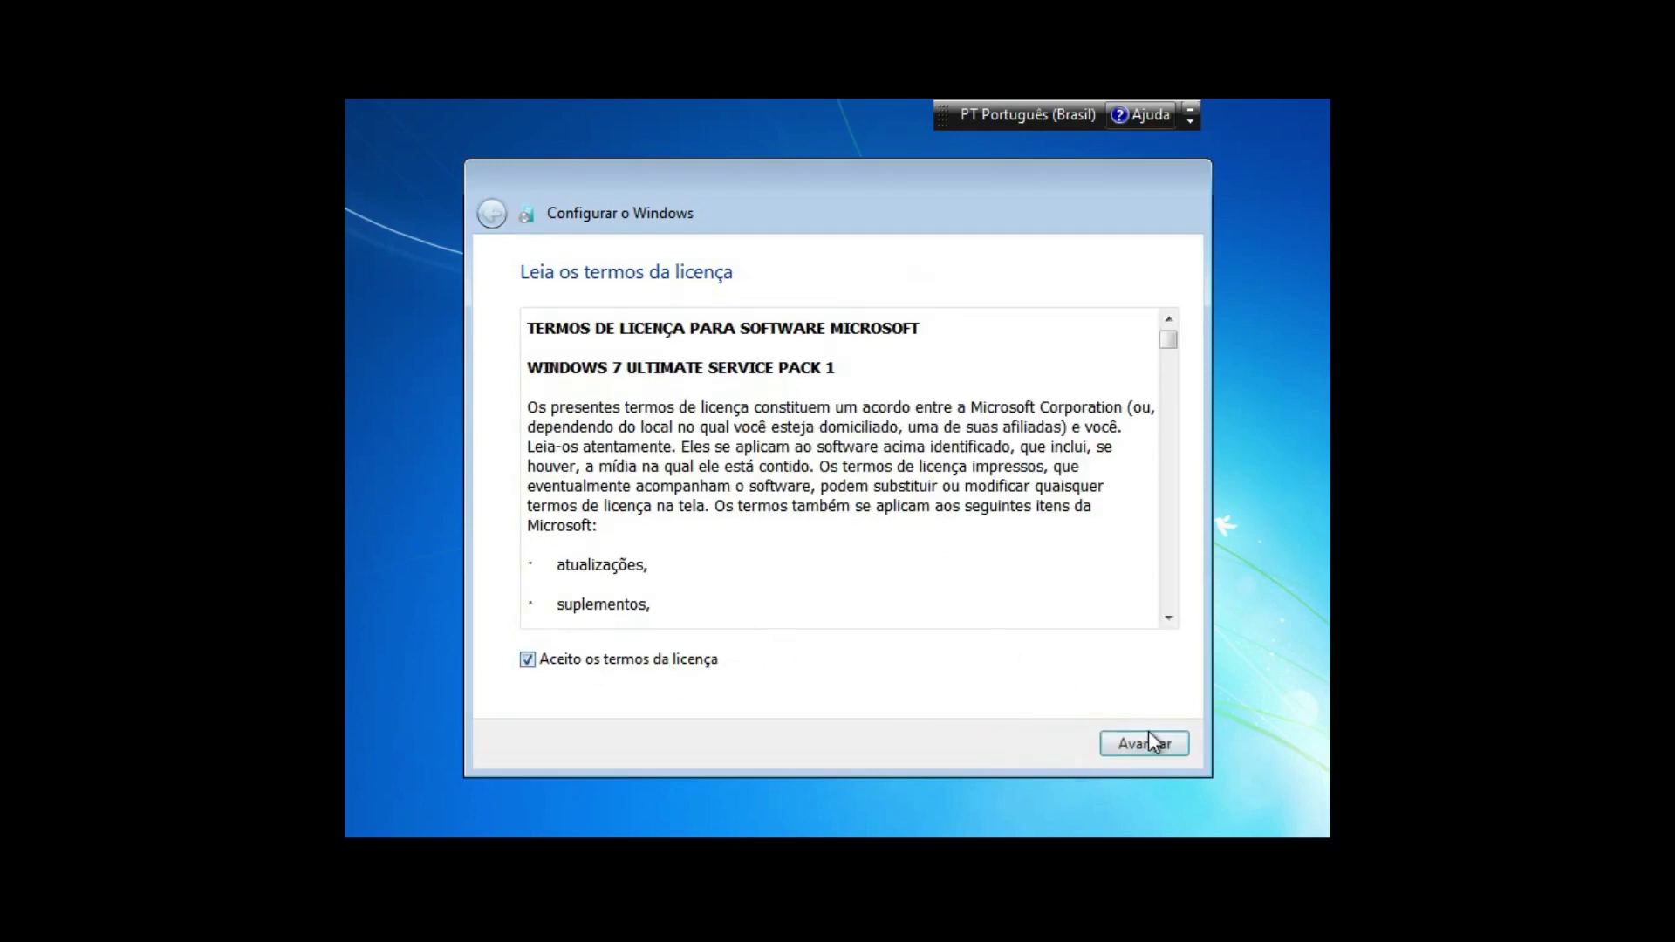
left_click(1165, 747)
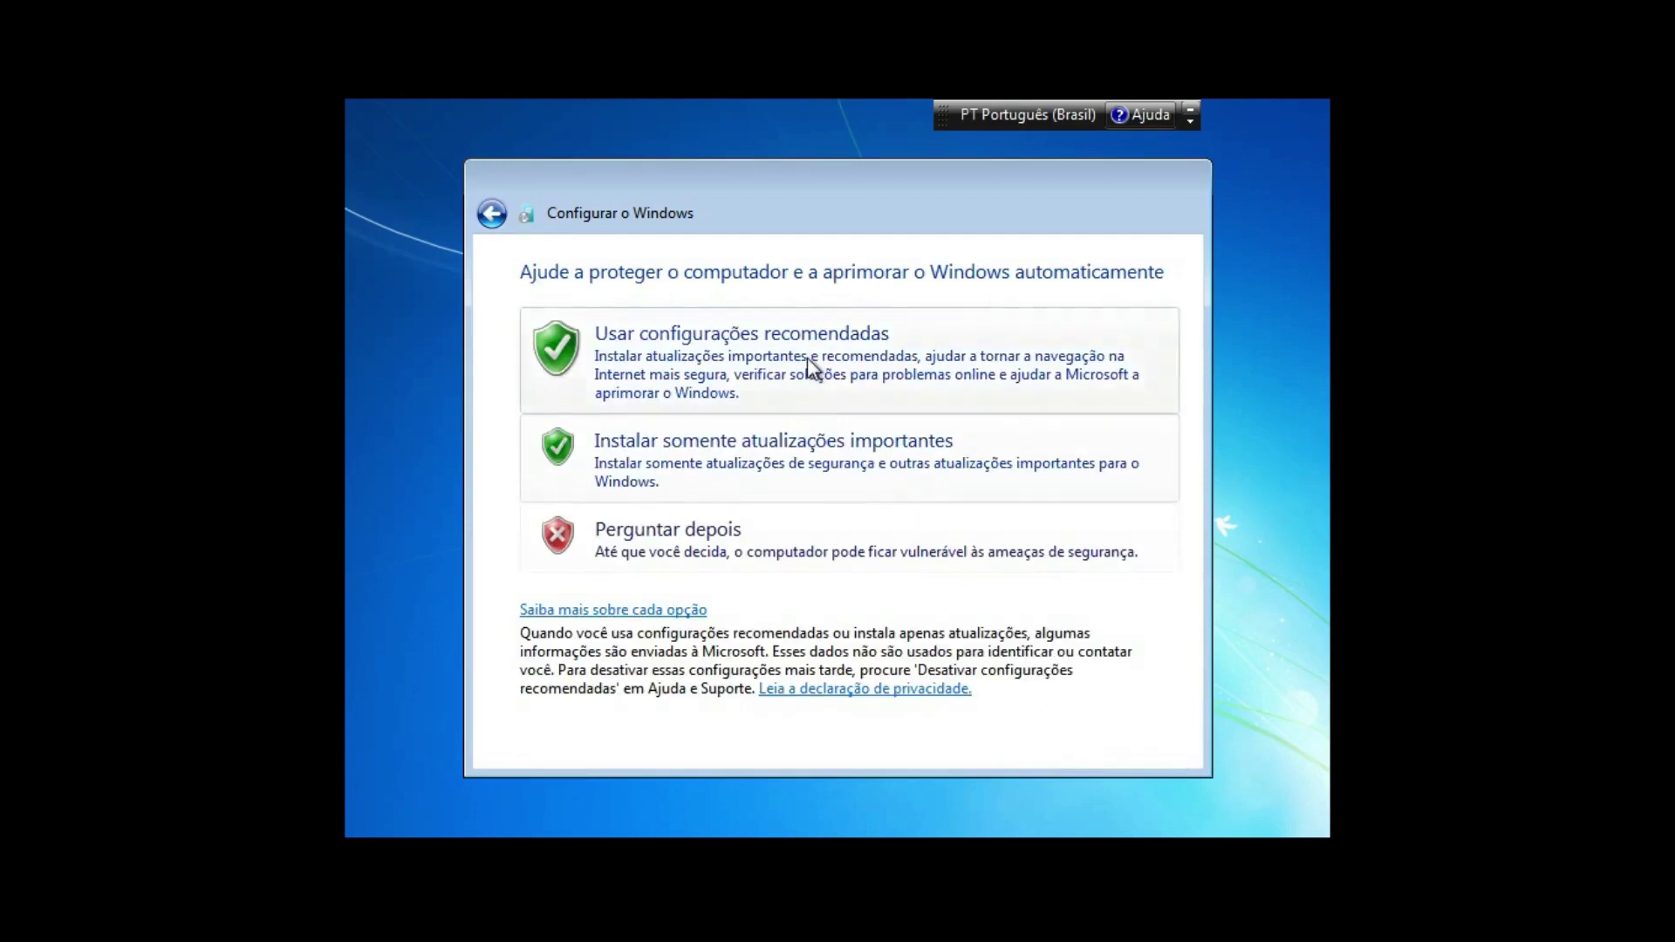
Use the recommended update settings, accept the date and time, and set the network location to Rede doméstica.
left_click(808, 358)
left_click(1167, 748)
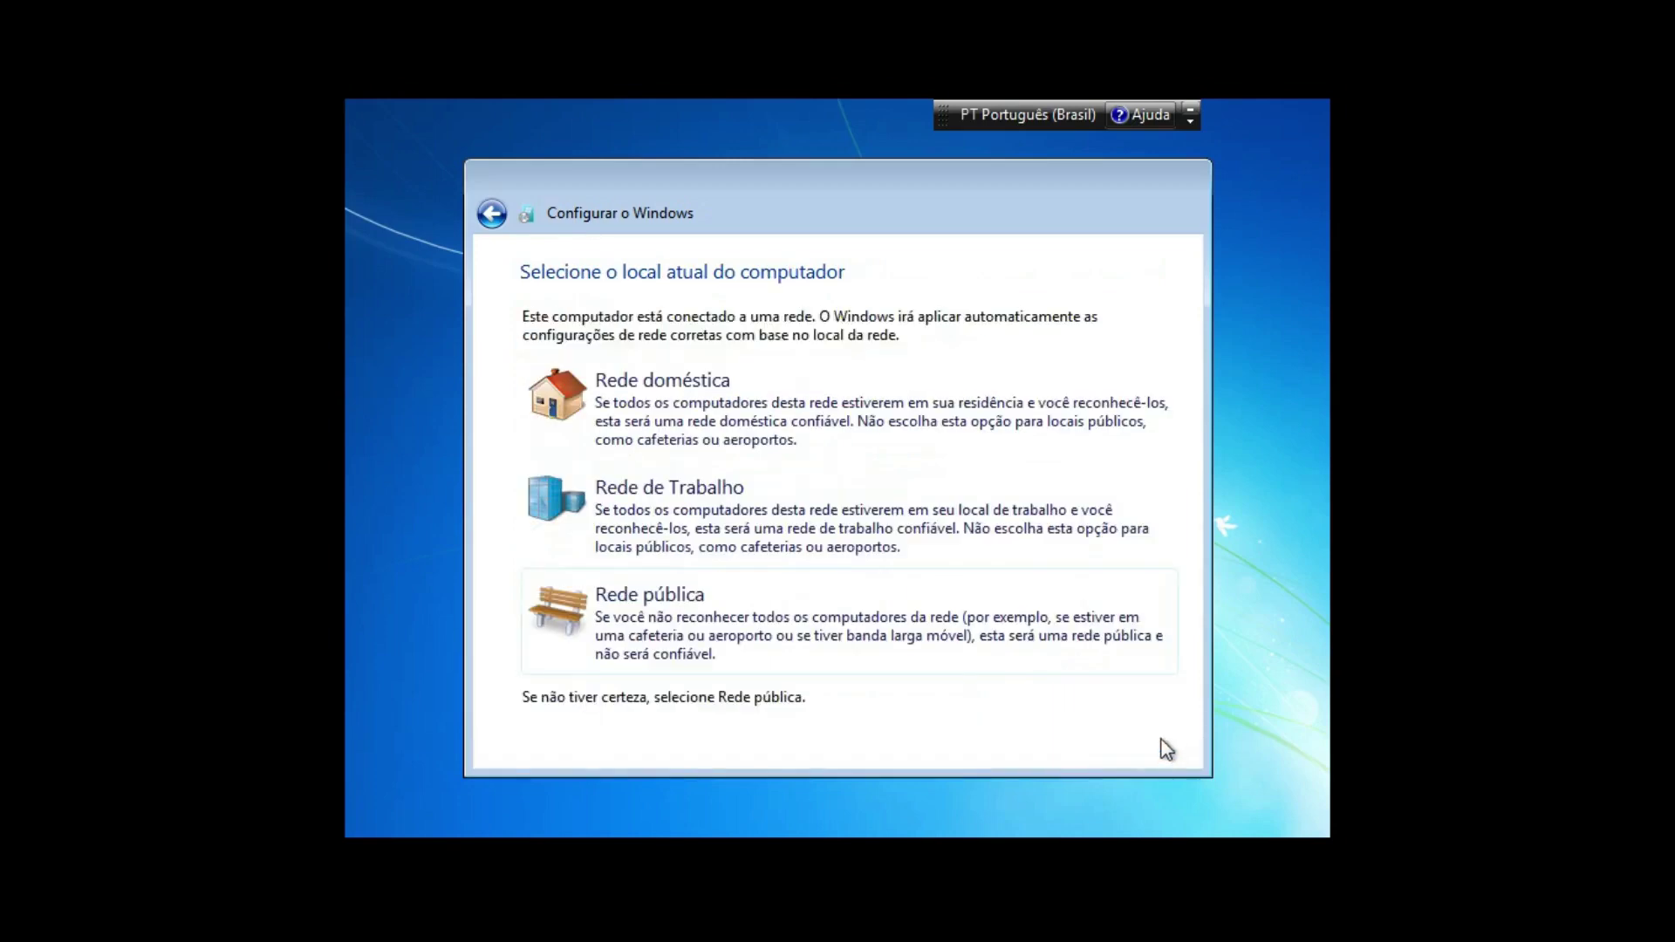
left_click(838, 401)
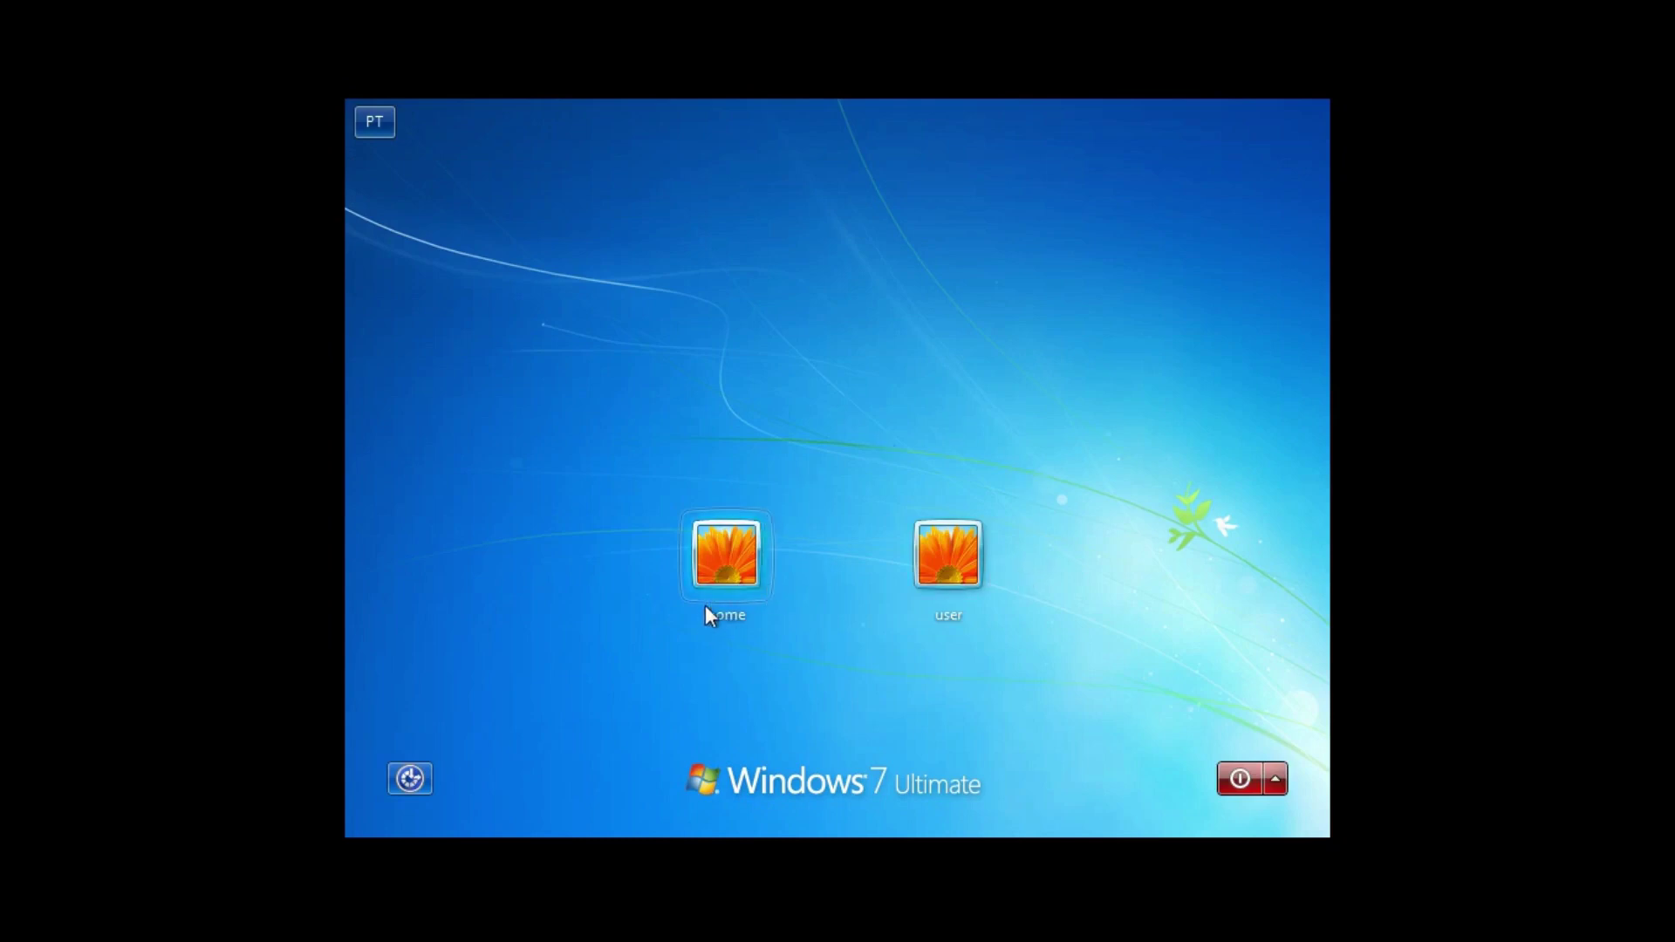
Log on to the "home" account and open the Contas de Usuário settings.
left_click(735, 563)
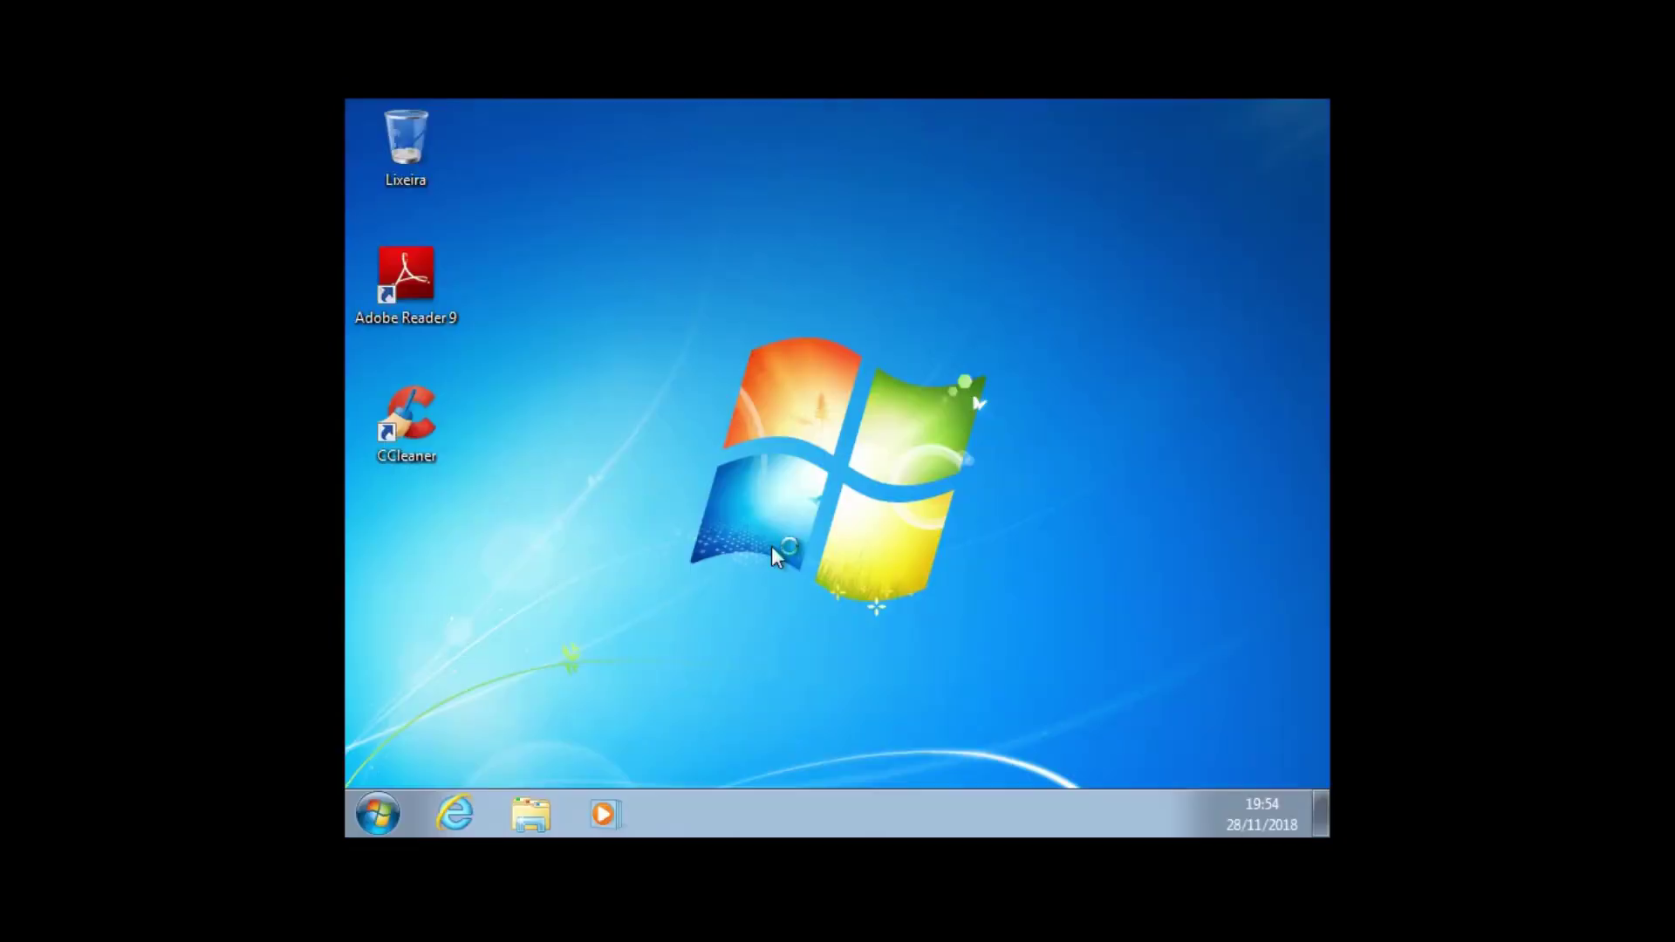
left_click(374, 820)
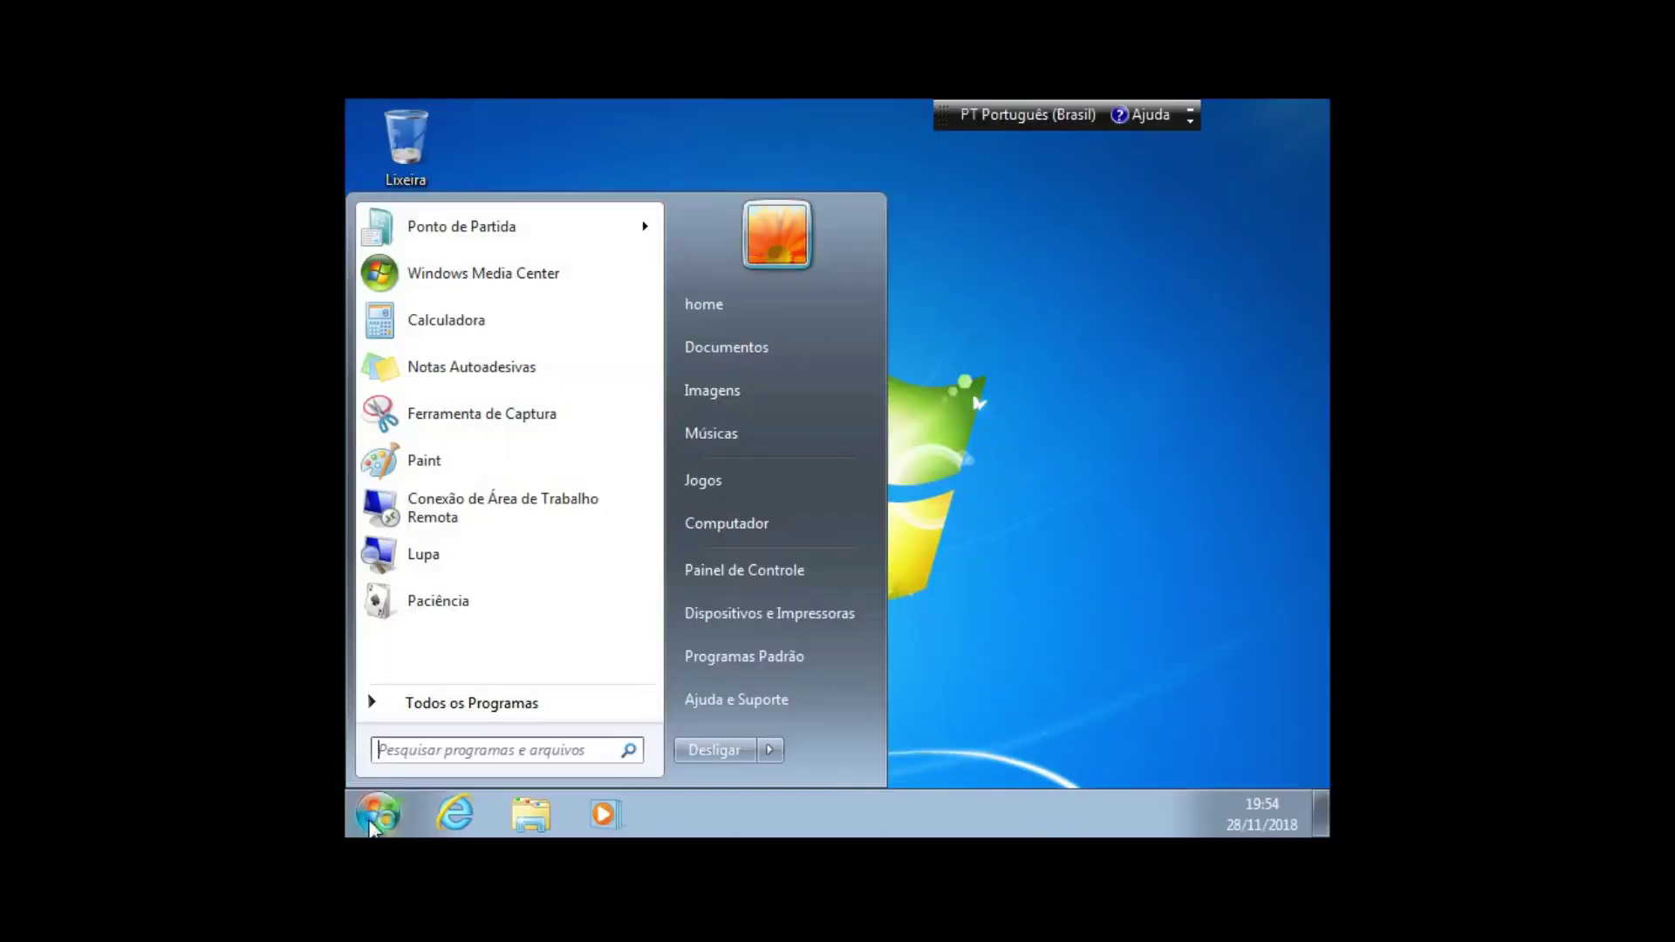
left_click(430, 751)
type("perfi")
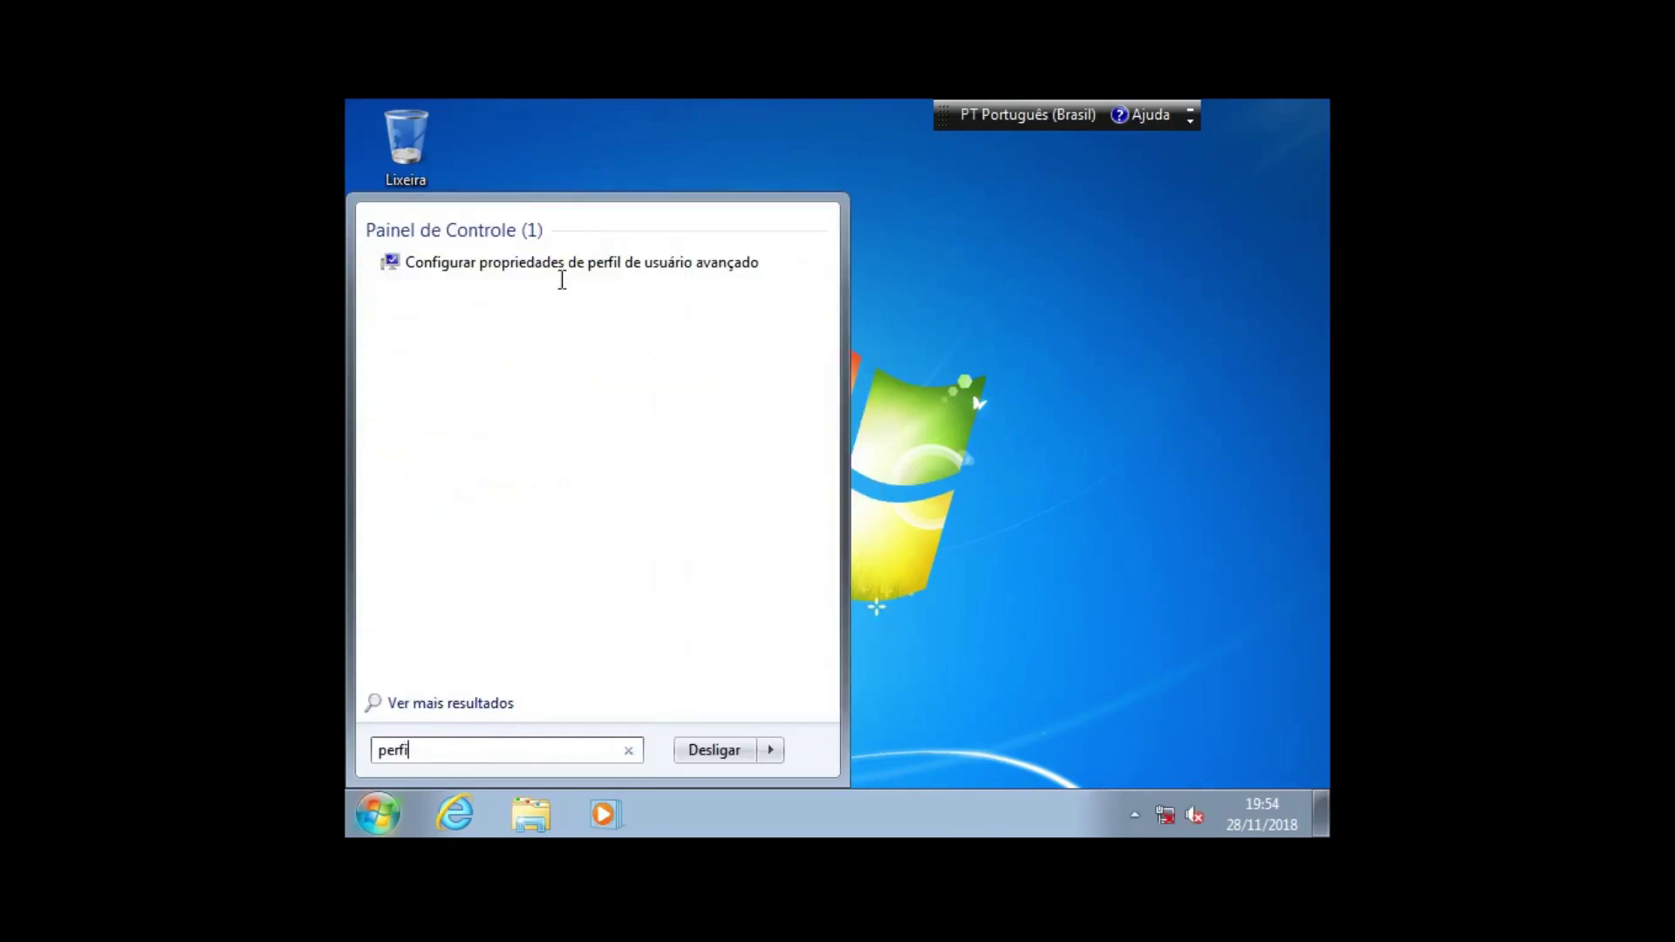
left_click(559, 266)
left_click(702, 579)
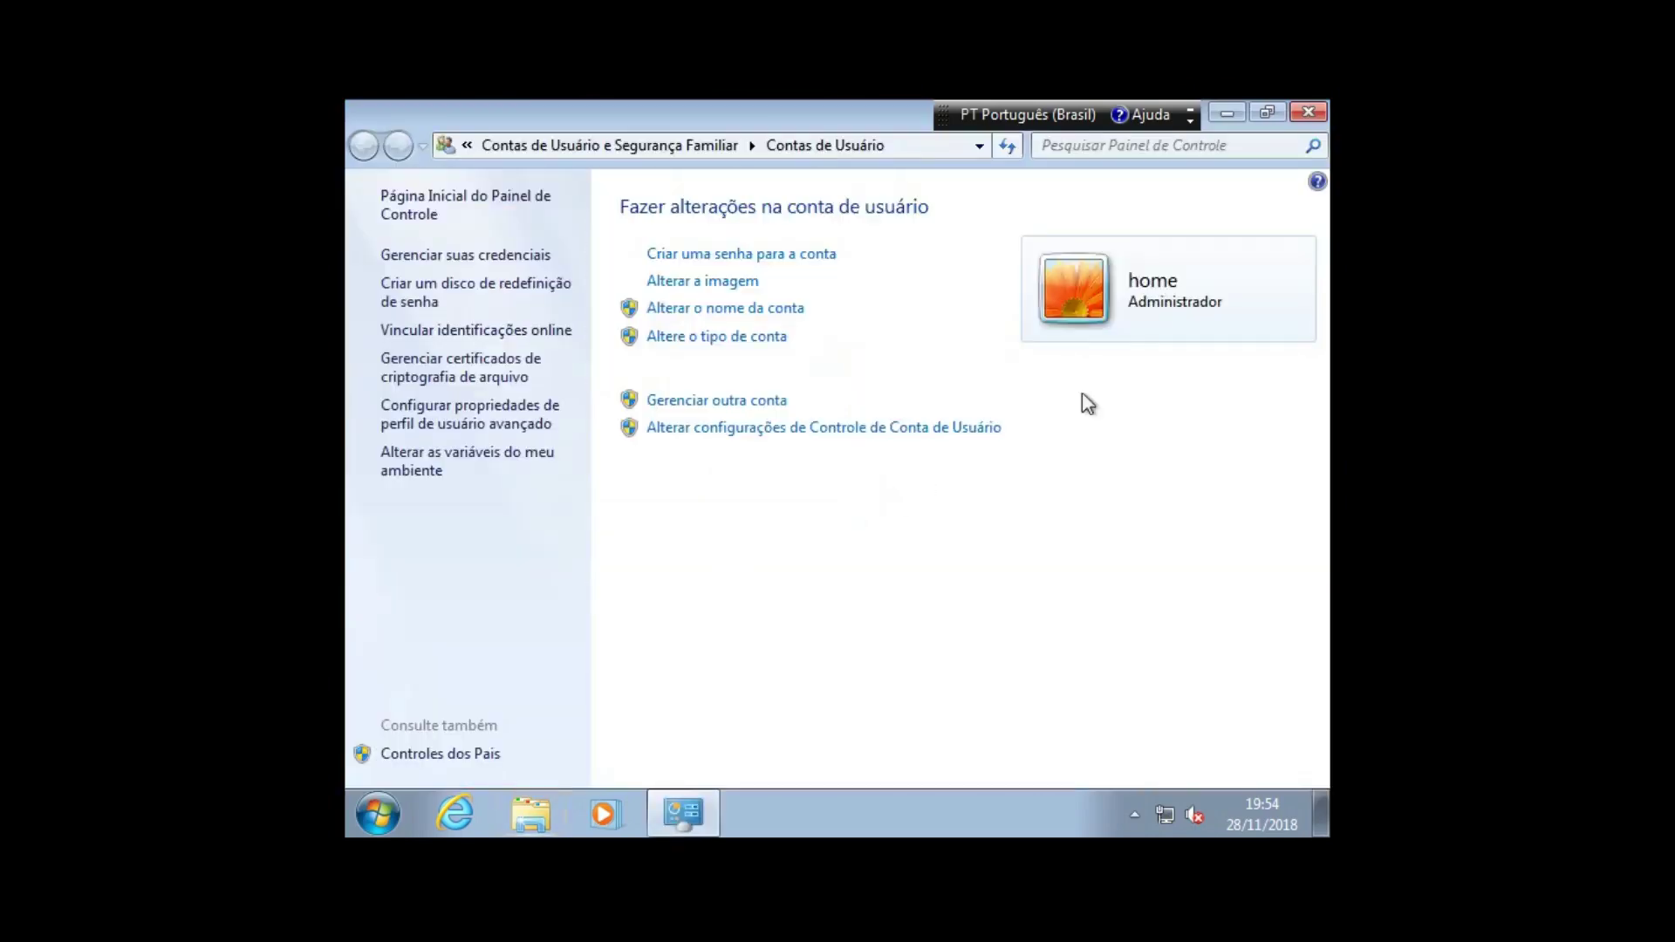
Delete the "user" account together with its files.
left_click(724, 401)
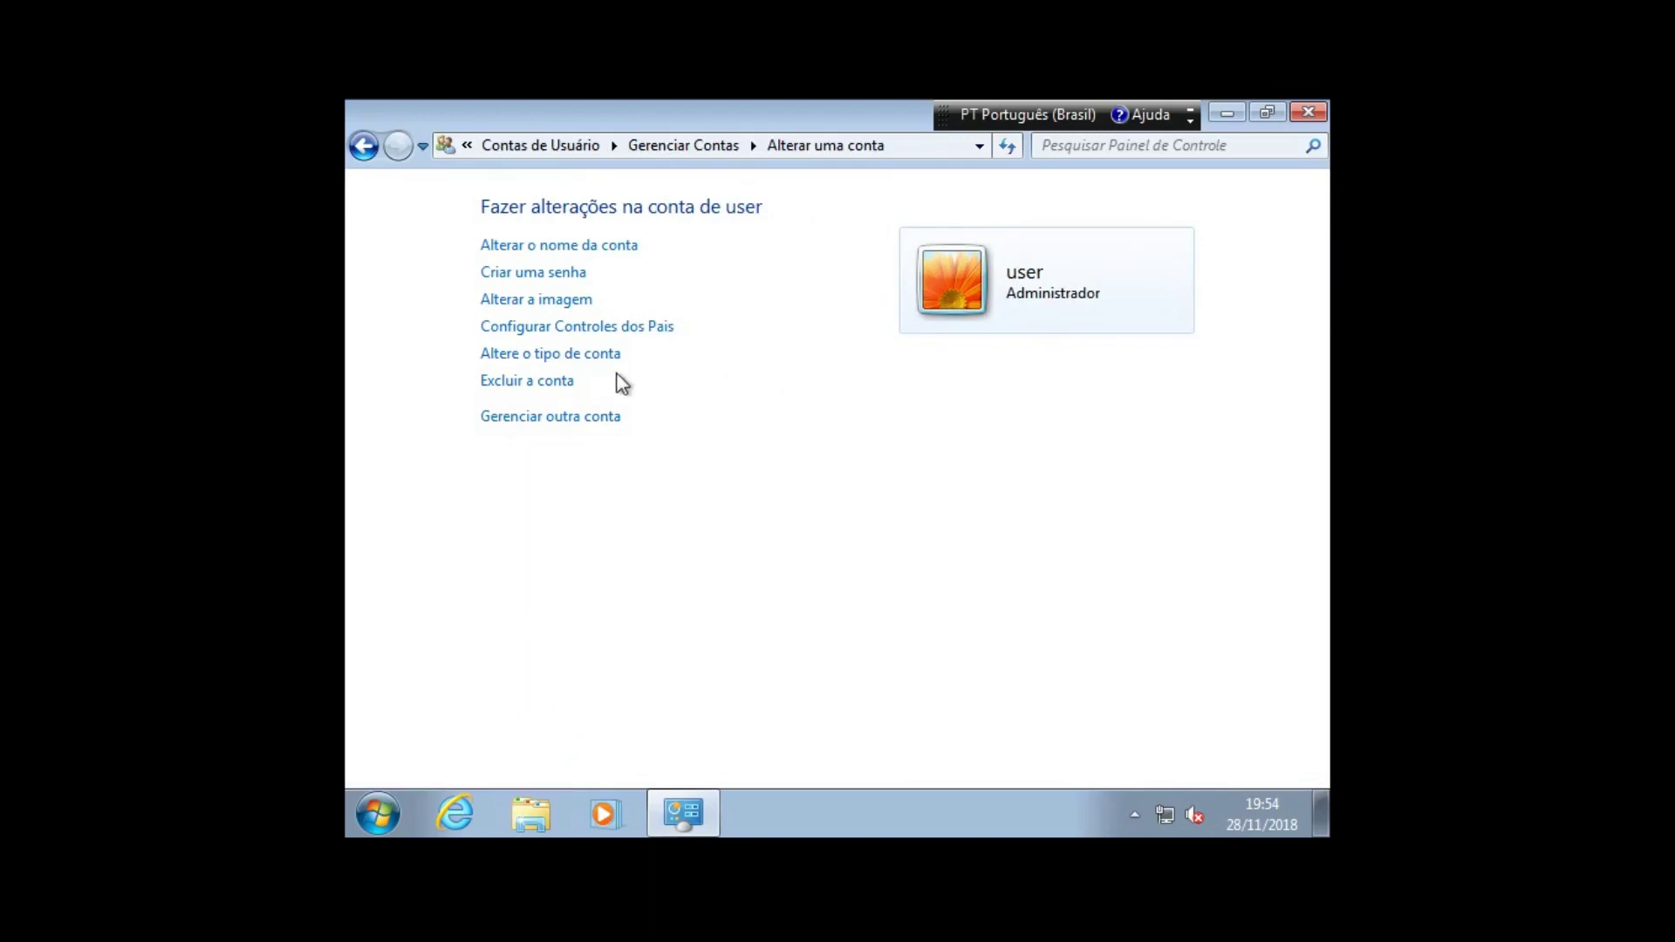
left_click(535, 382)
left_click(868, 341)
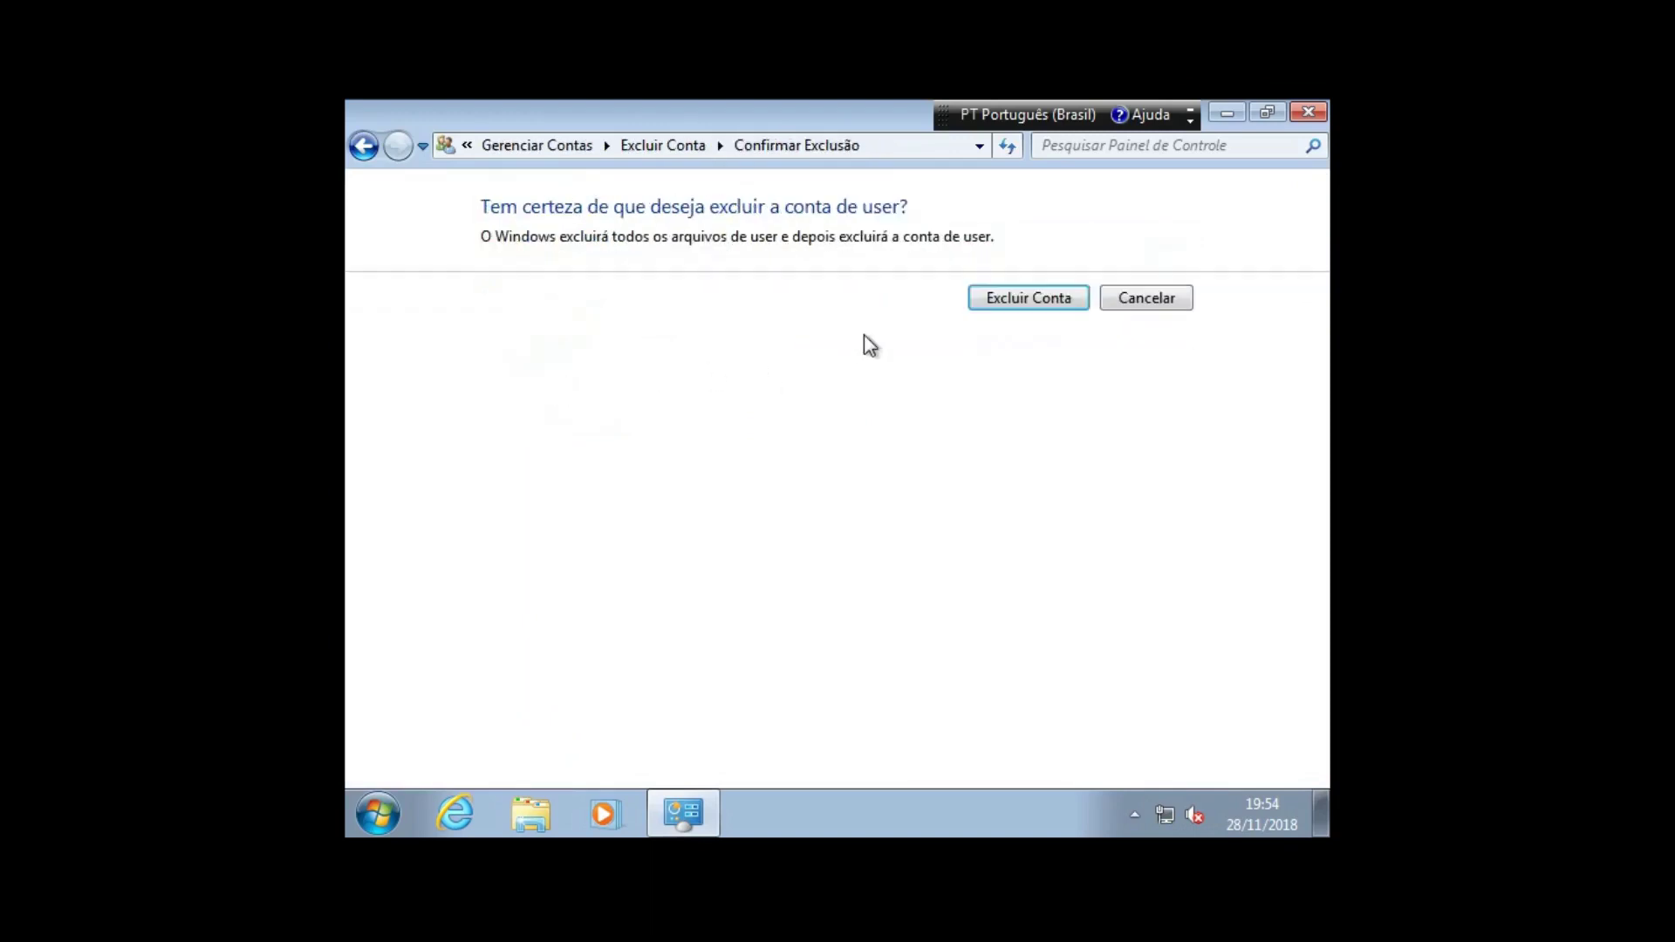
left_click(1039, 297)
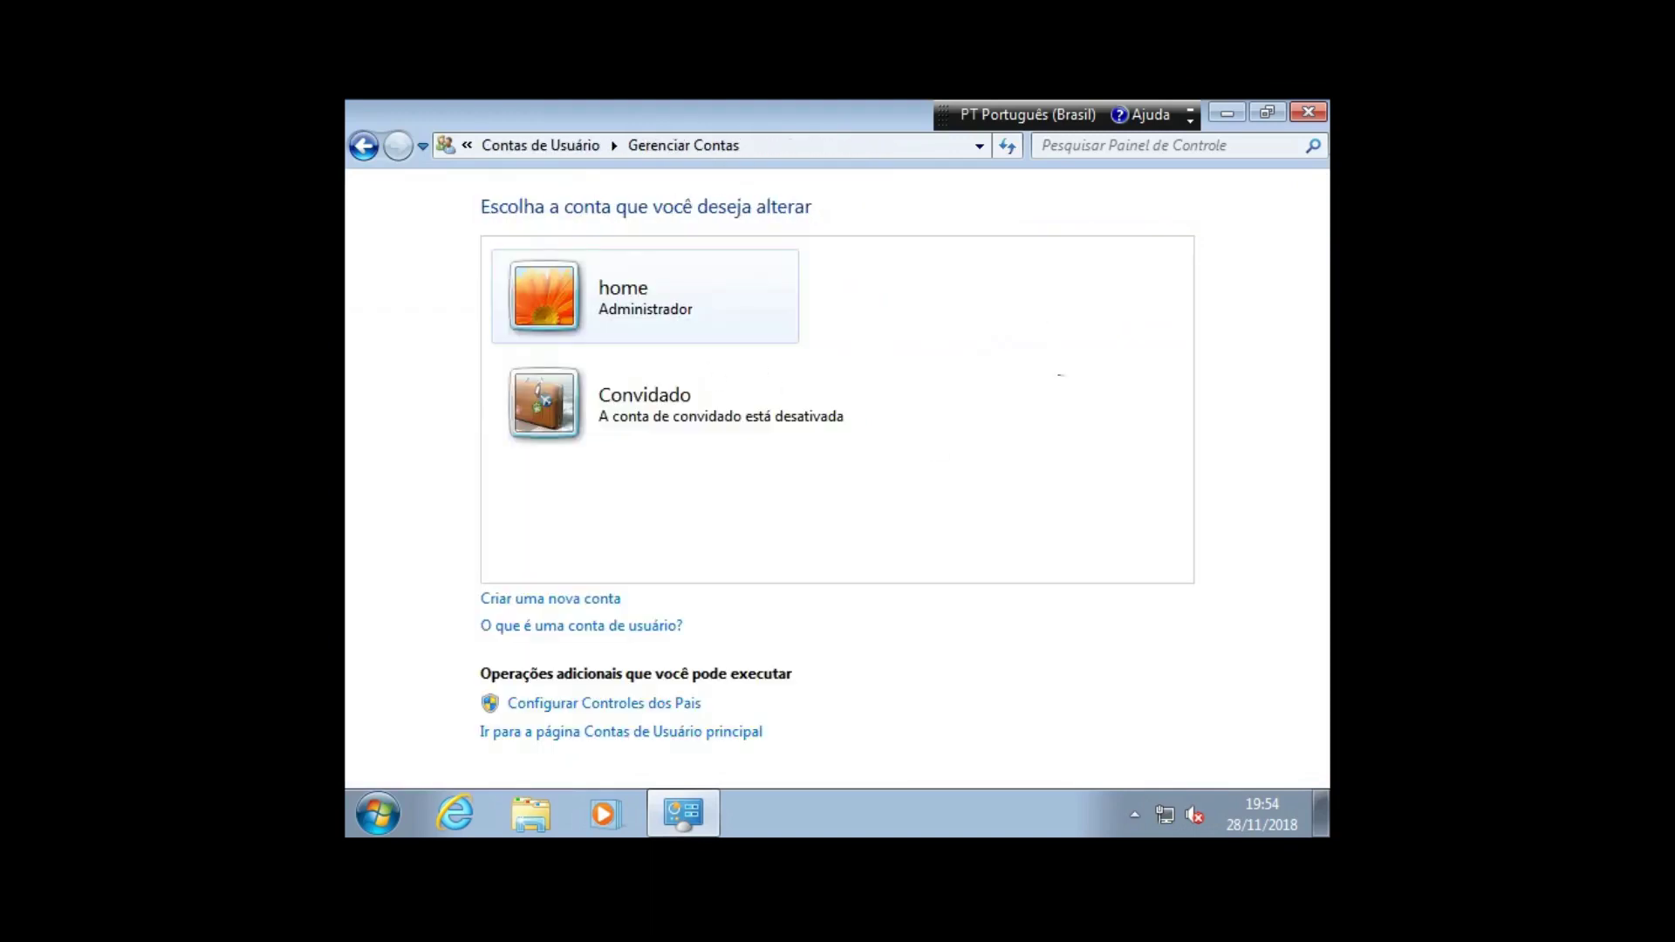
Close the user account and Perfis de Usuário windows, and set the screen resolution to 1366 × 768, keeping the change.
left_click(1312, 116)
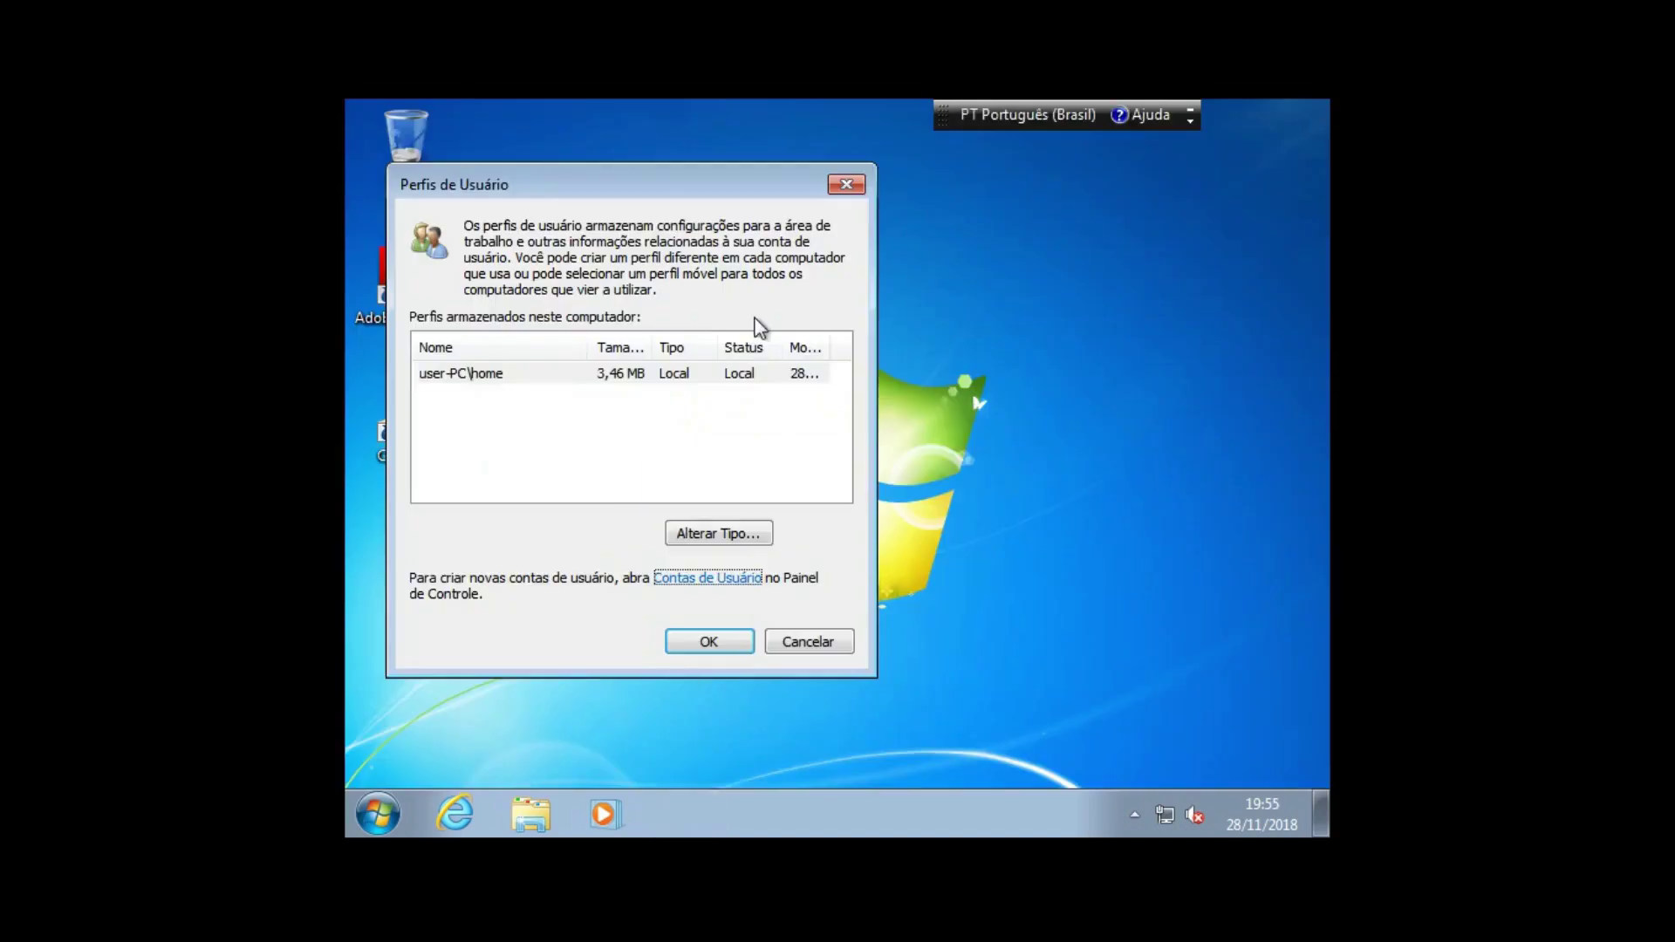
left_click(846, 185)
right_click(856, 316)
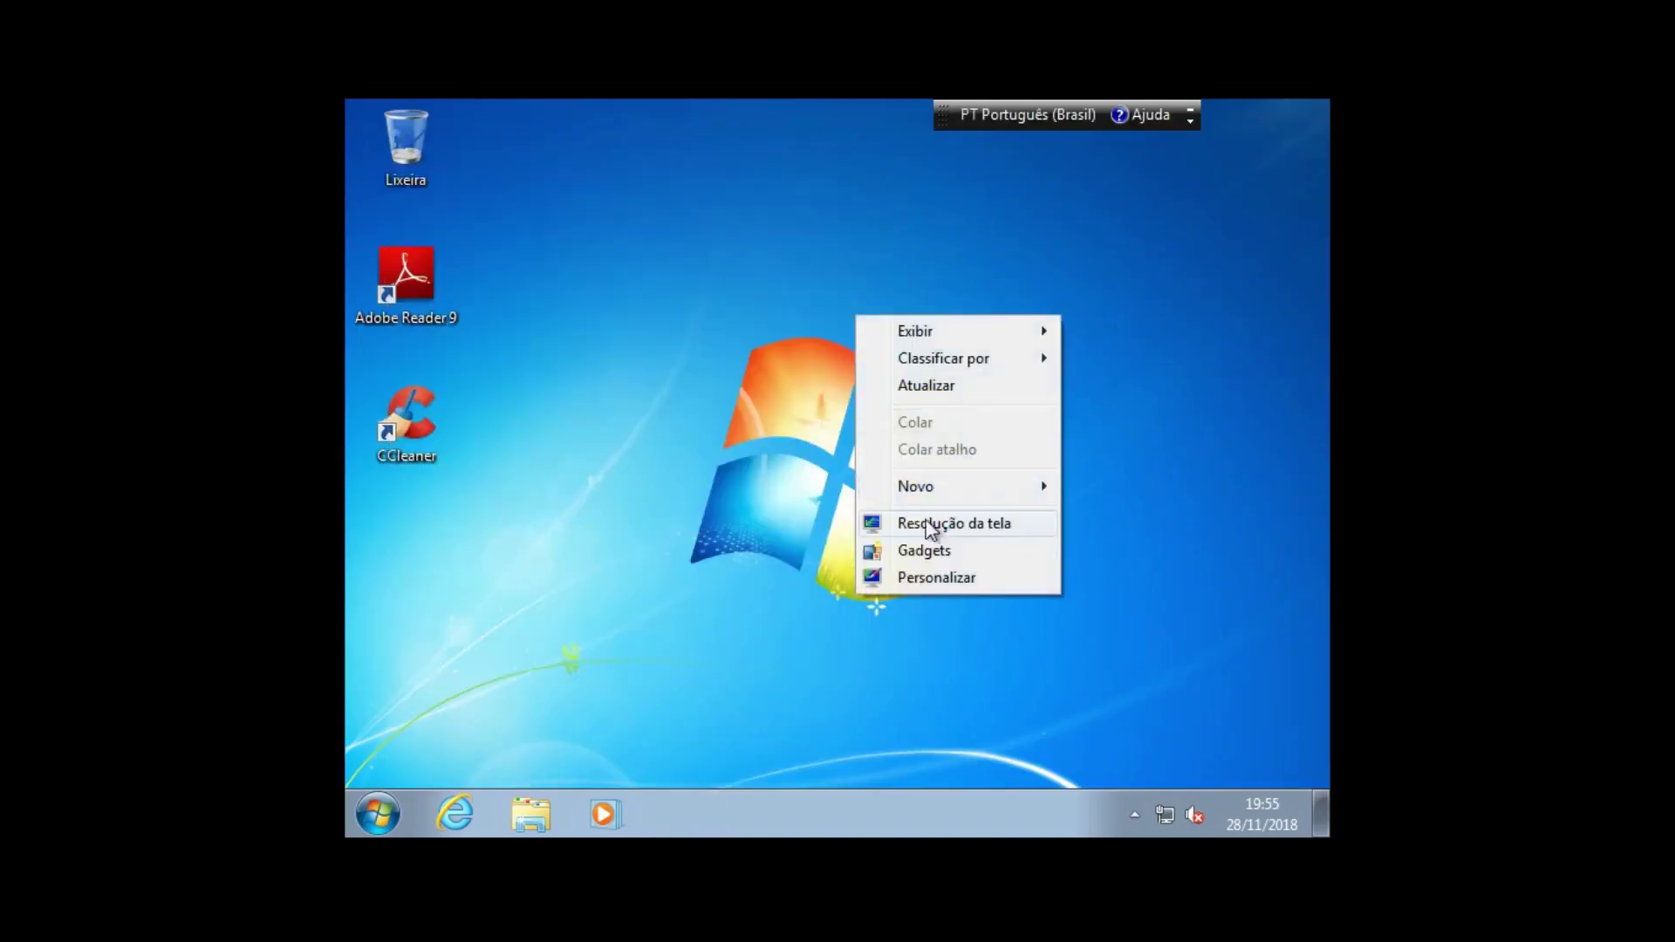
left_click(995, 527)
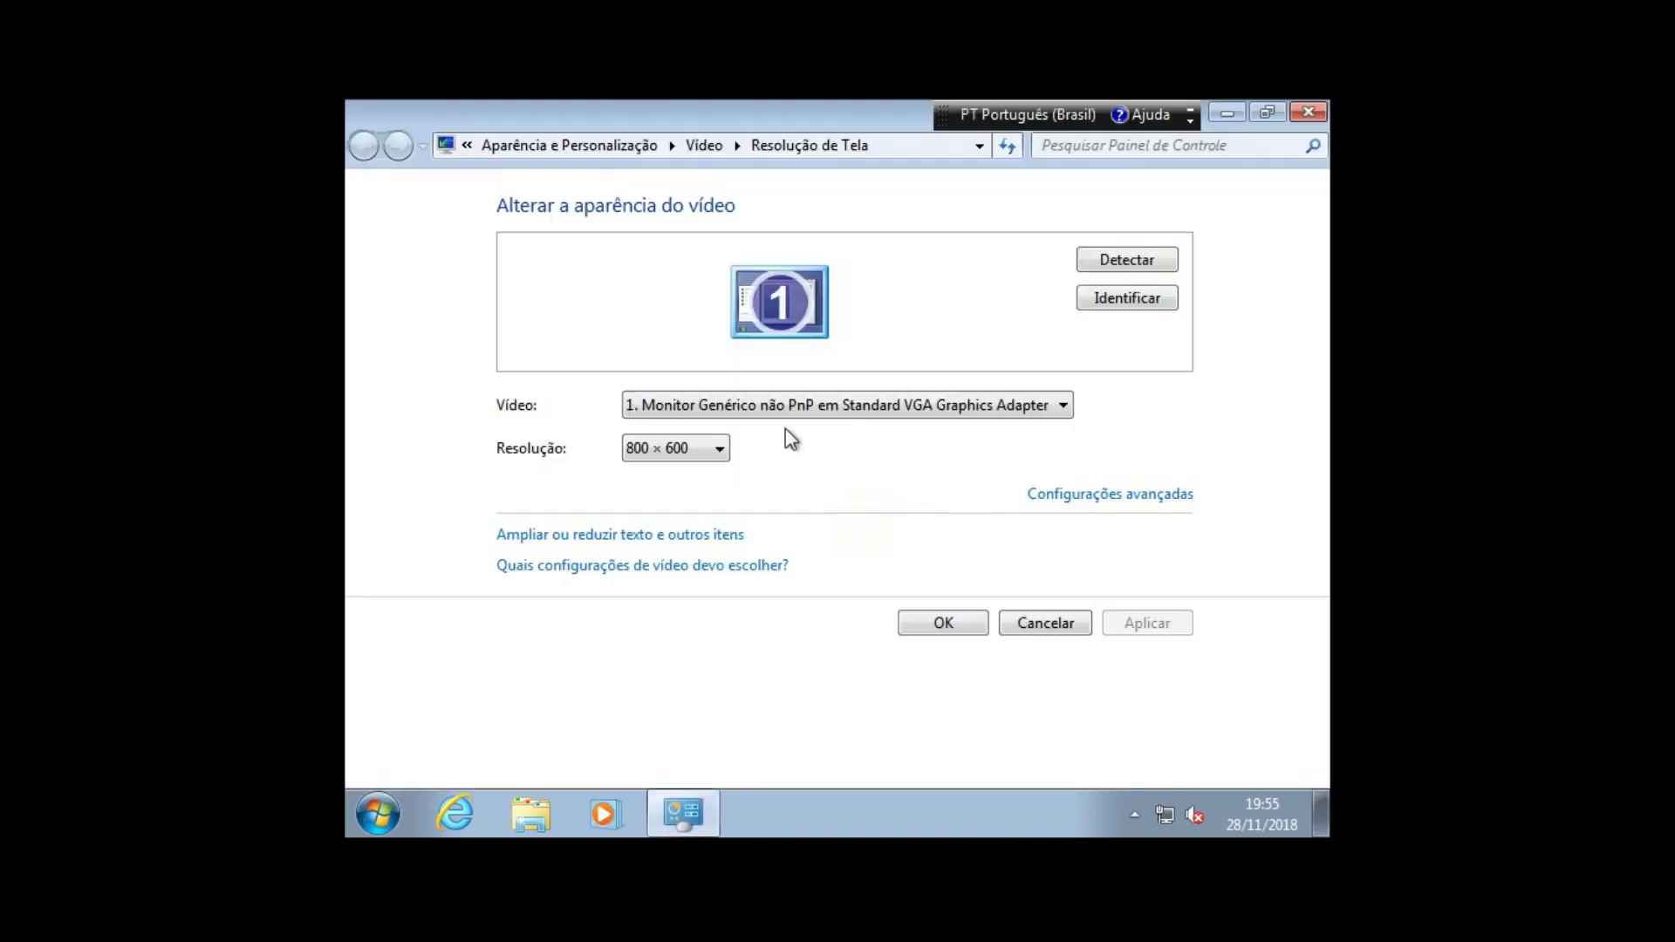
left_click(711, 450)
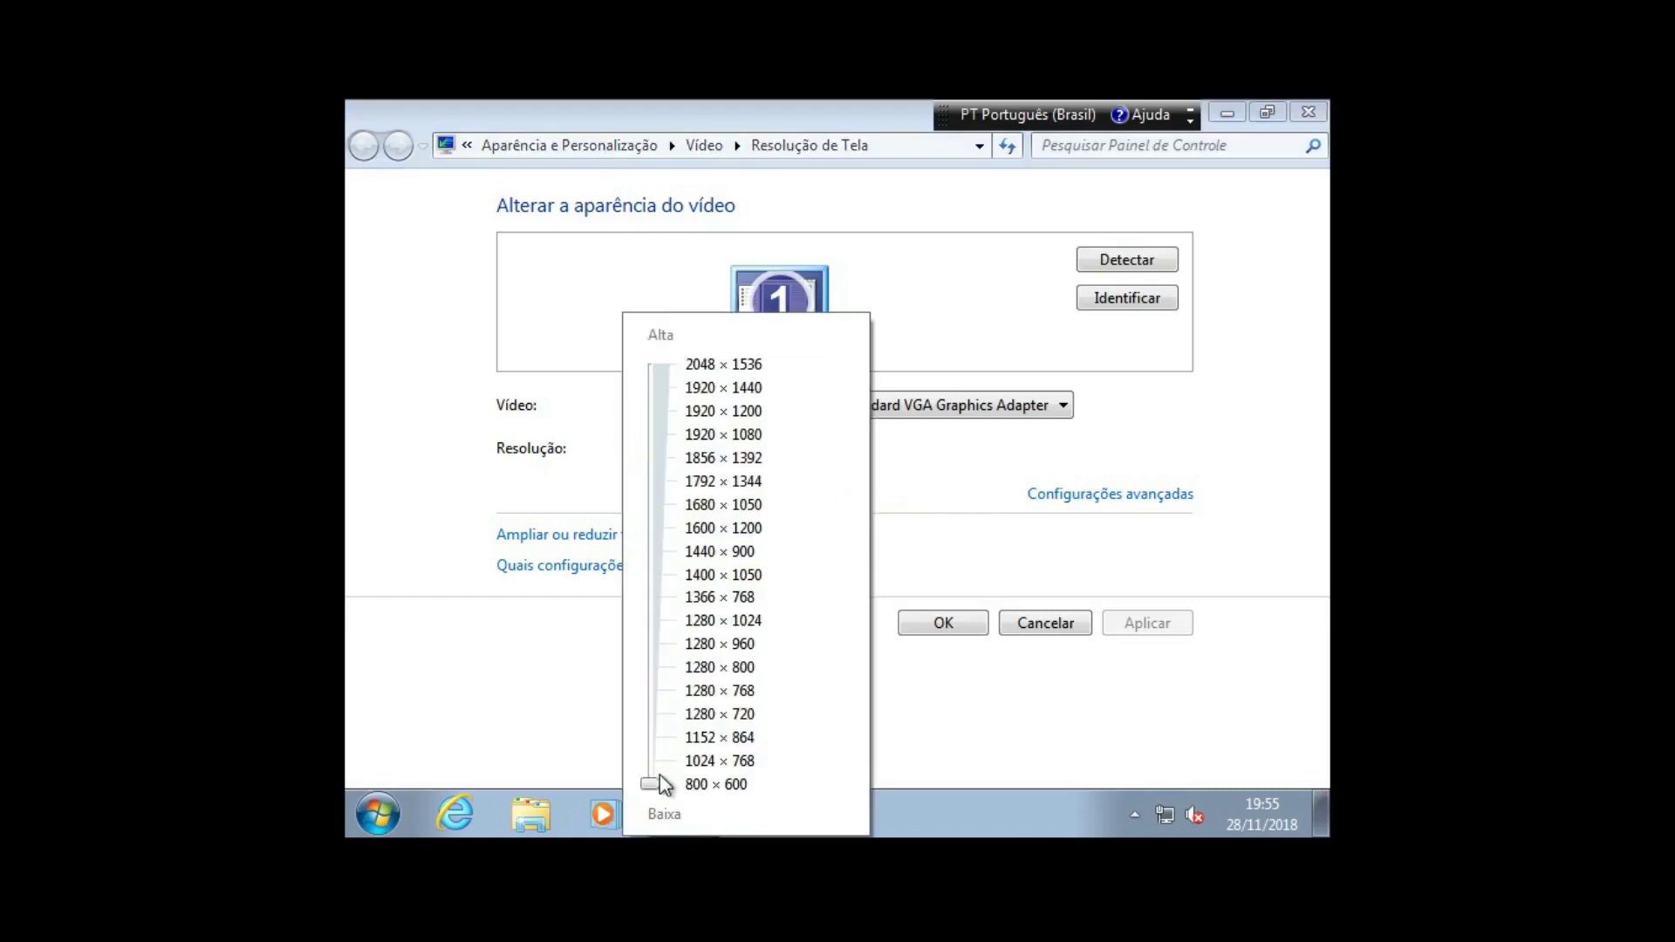
left_click_drag(654, 790, 686, 605)
left_click(1150, 623)
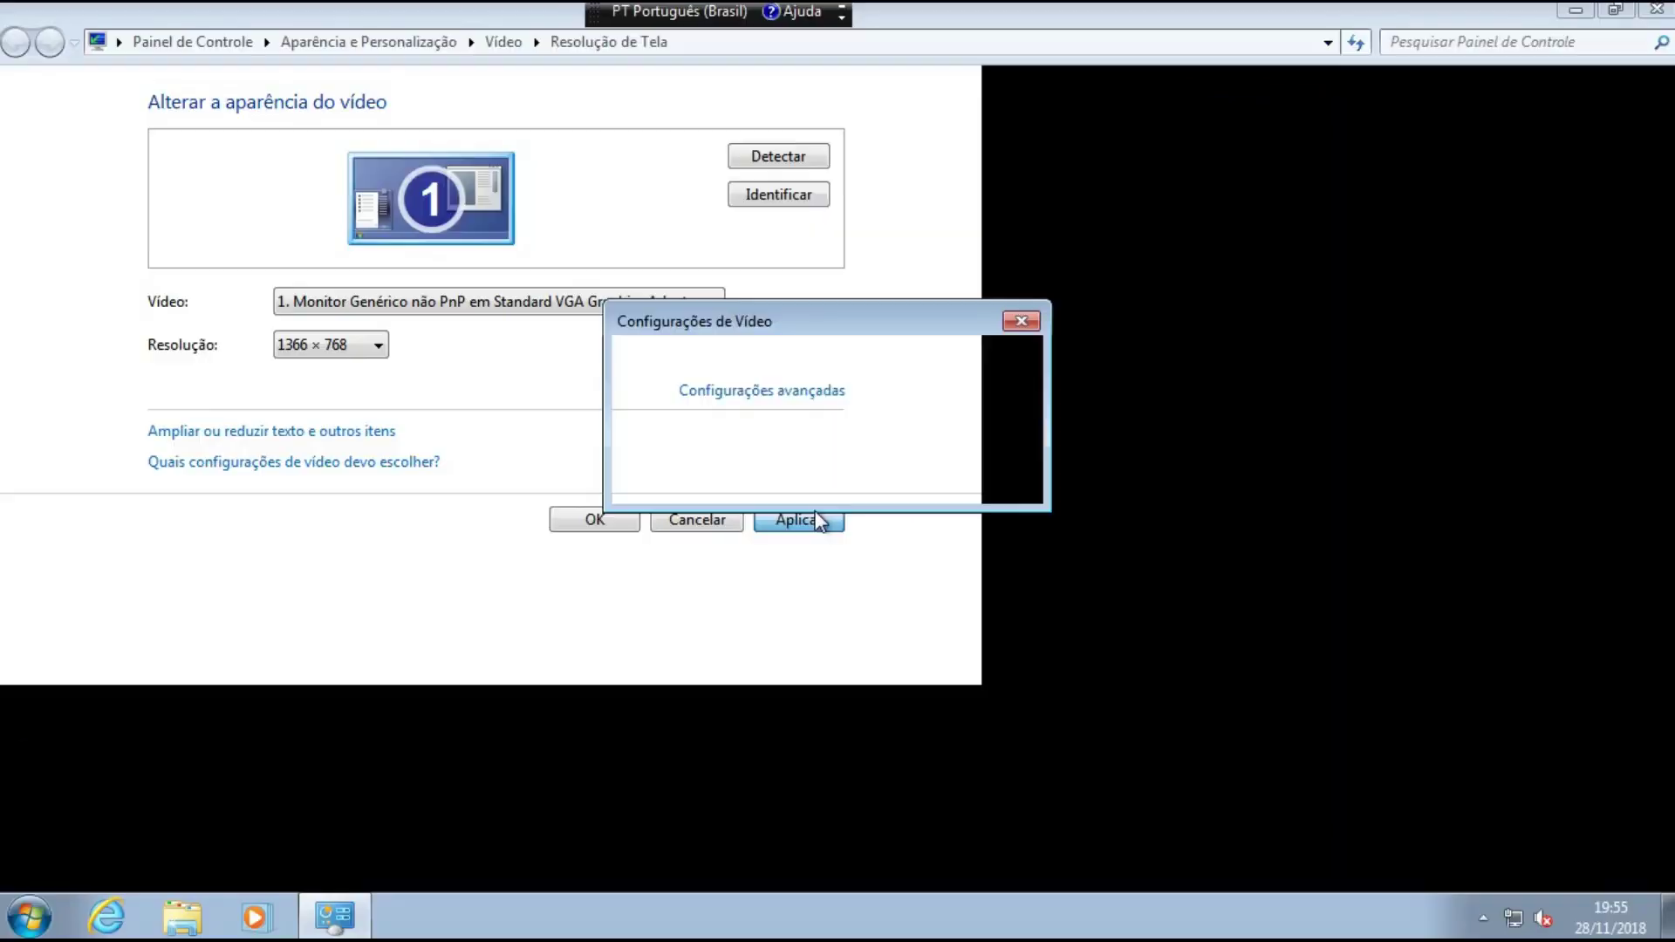
left_click(859, 436)
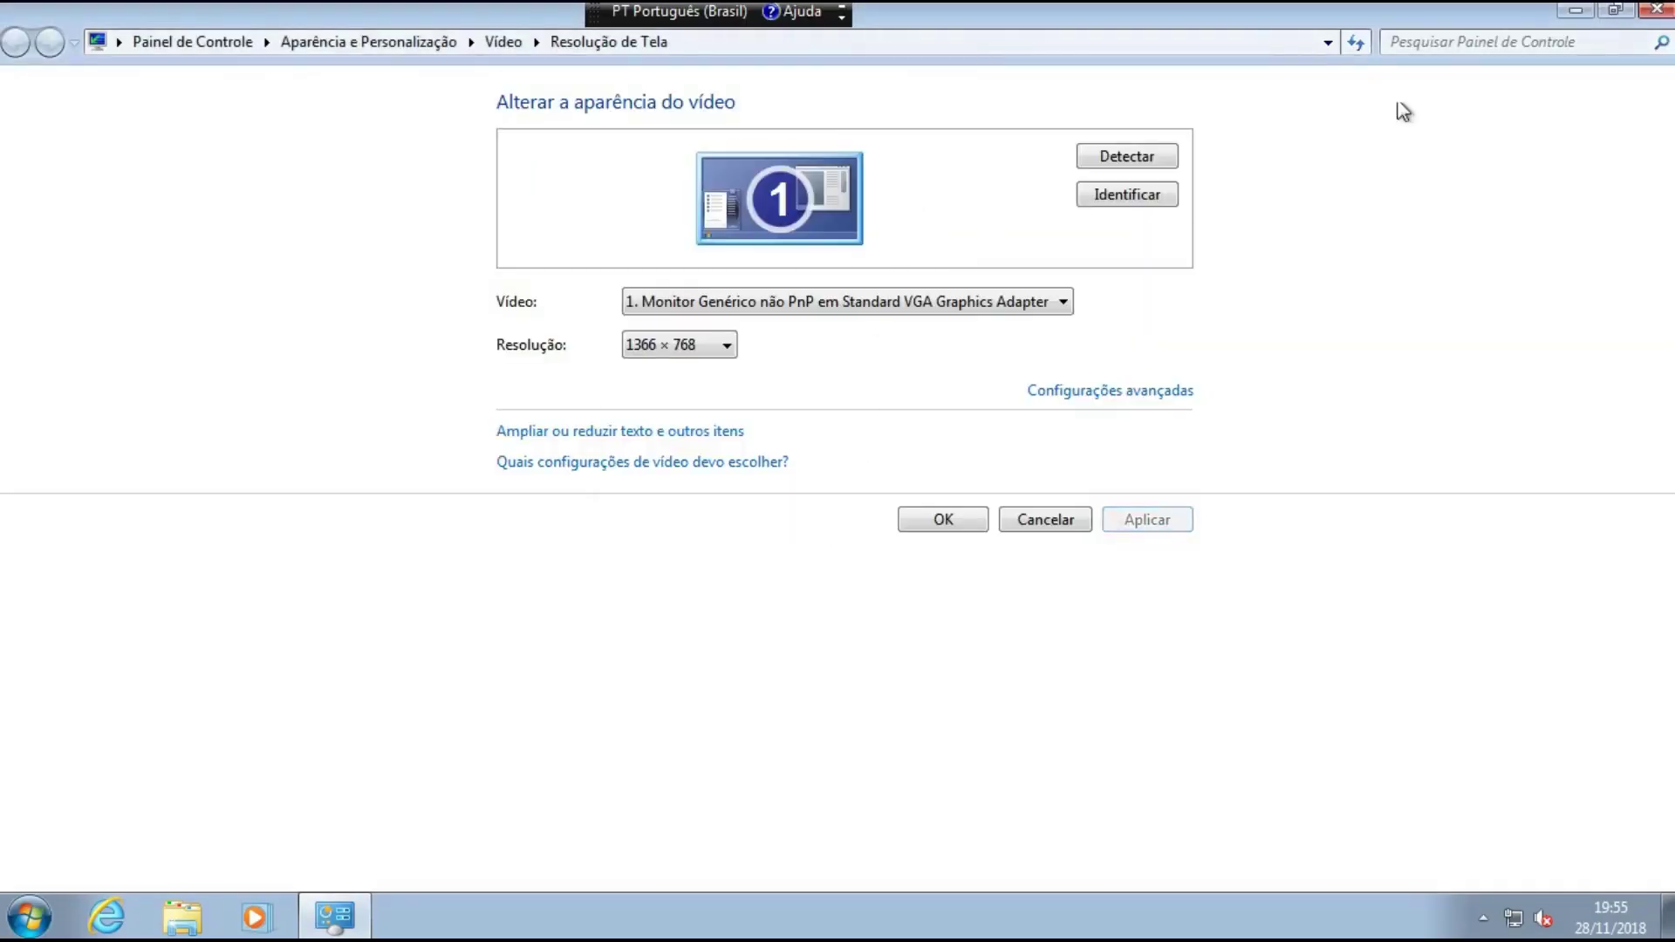
left_click(1665, 9)
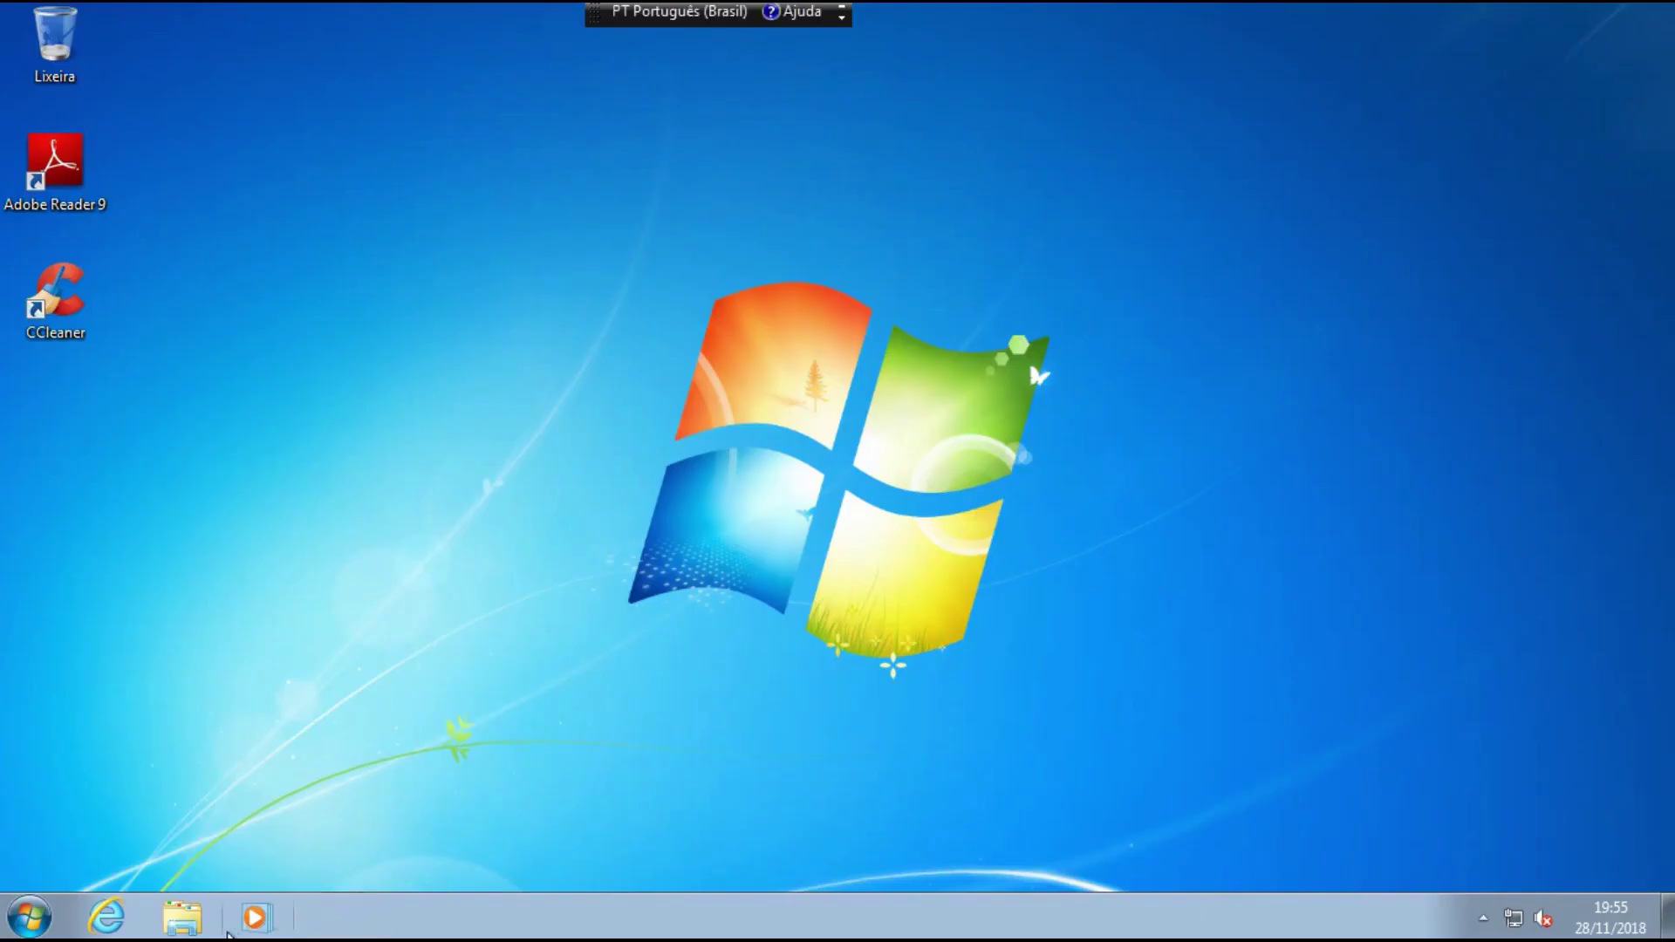
Examine the drives listed in Computador in a maximized window and close it.
left_click(29, 916)
left_click(377, 635)
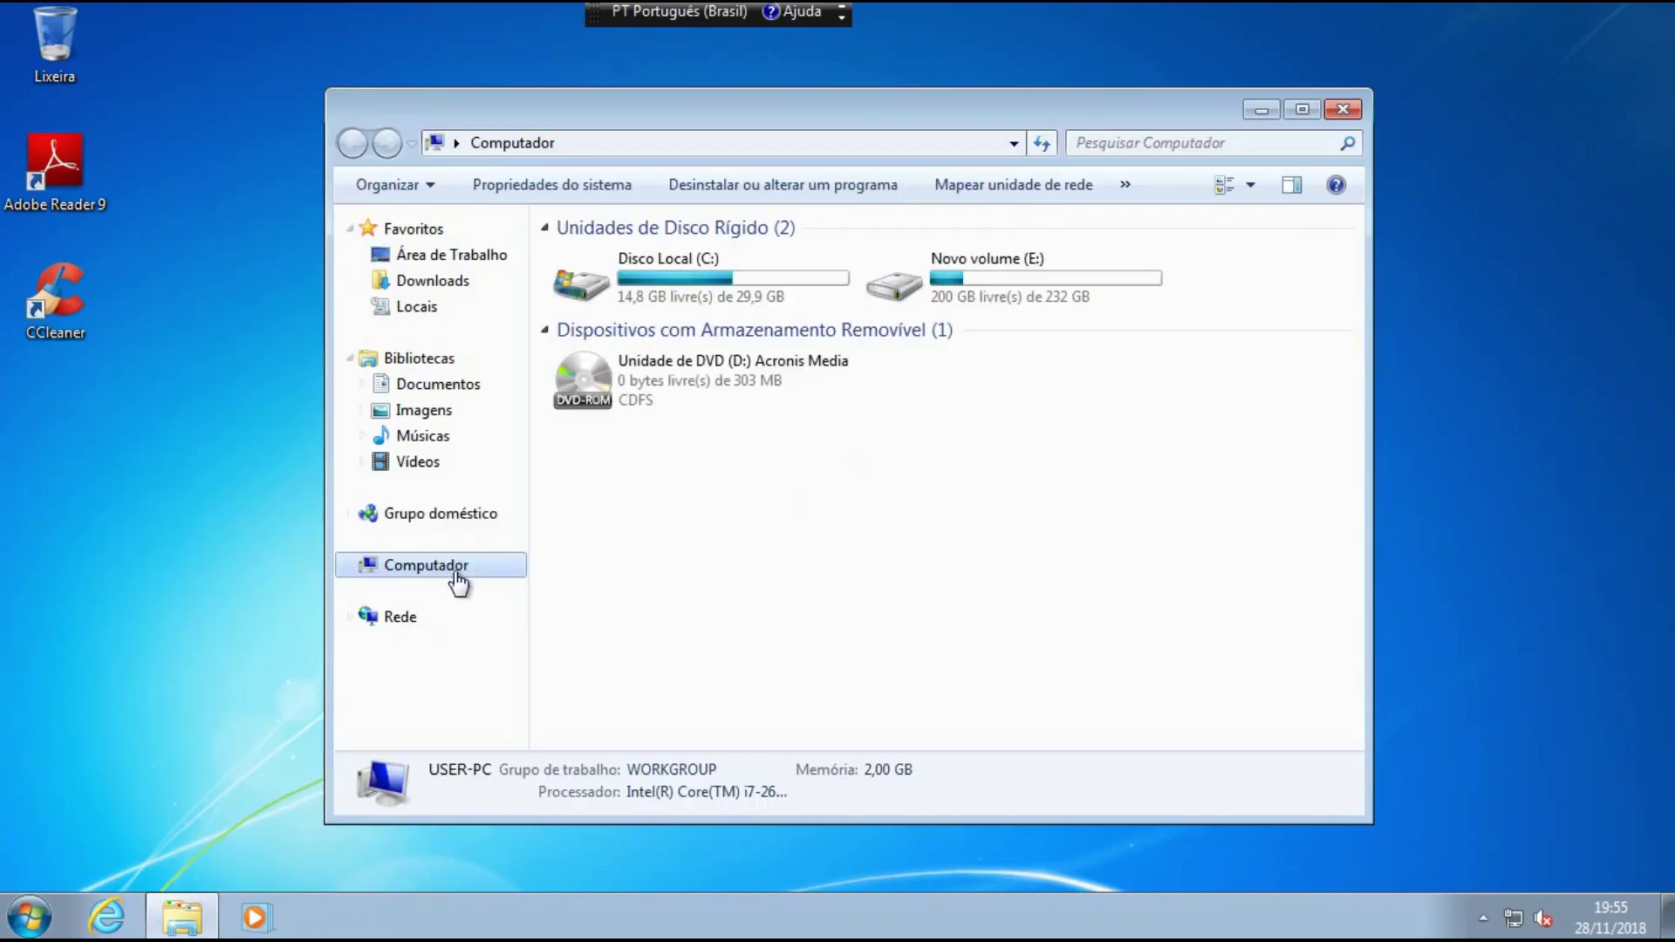
left_click(1302, 109)
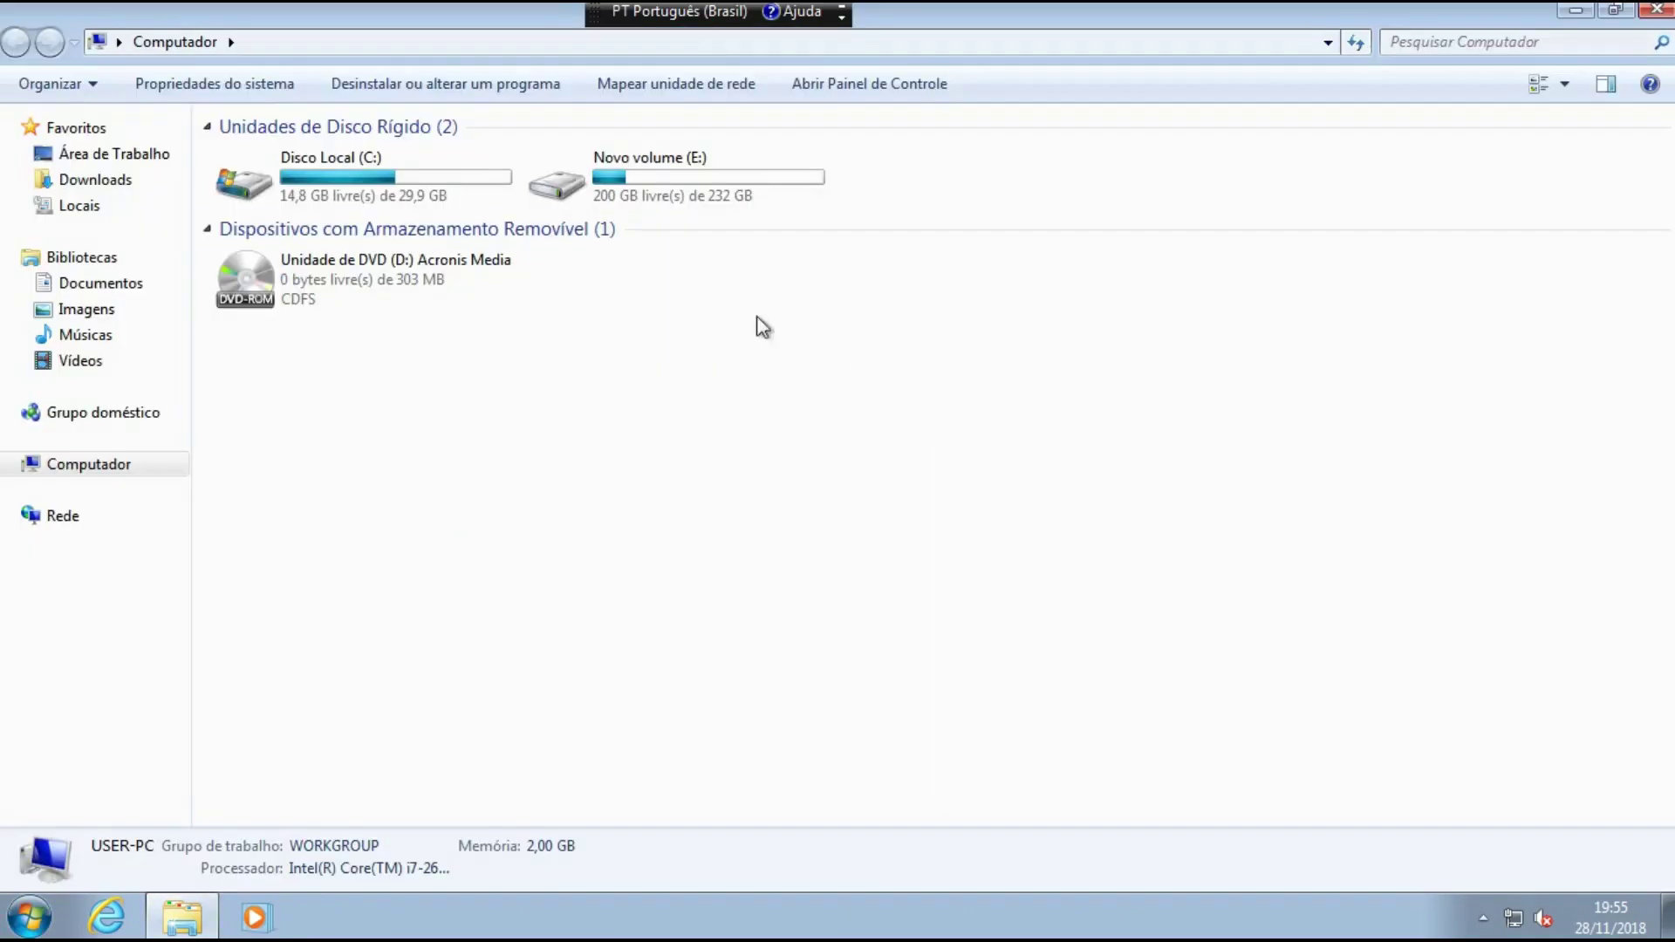
left_click(1655, 11)
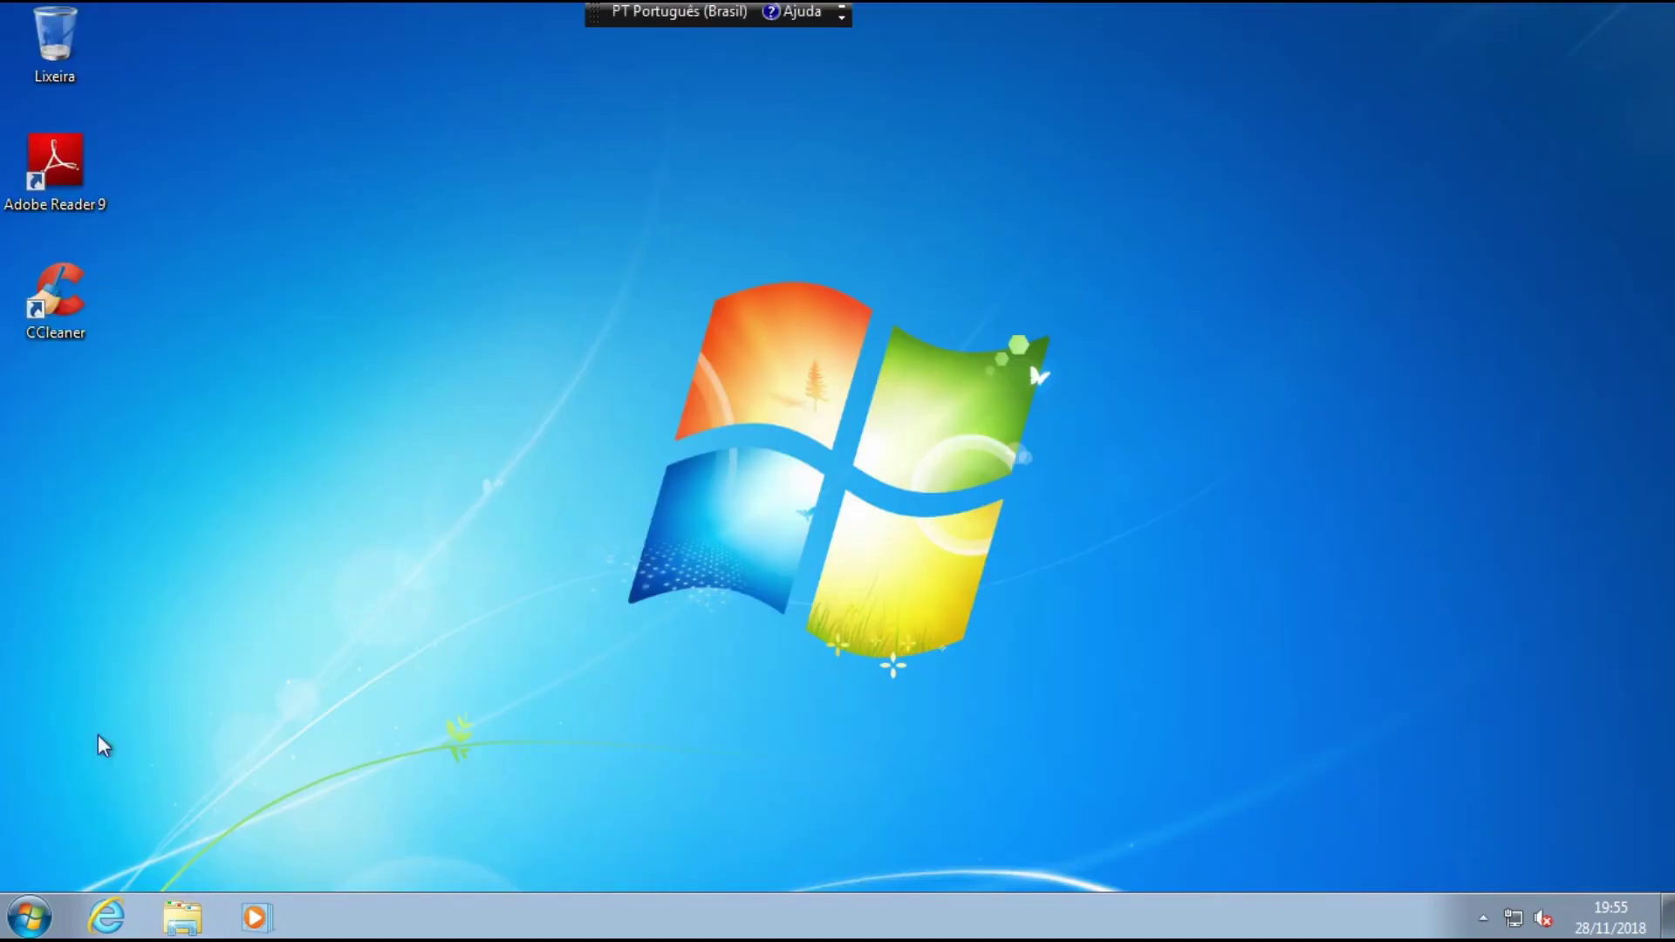
left_click(29, 917)
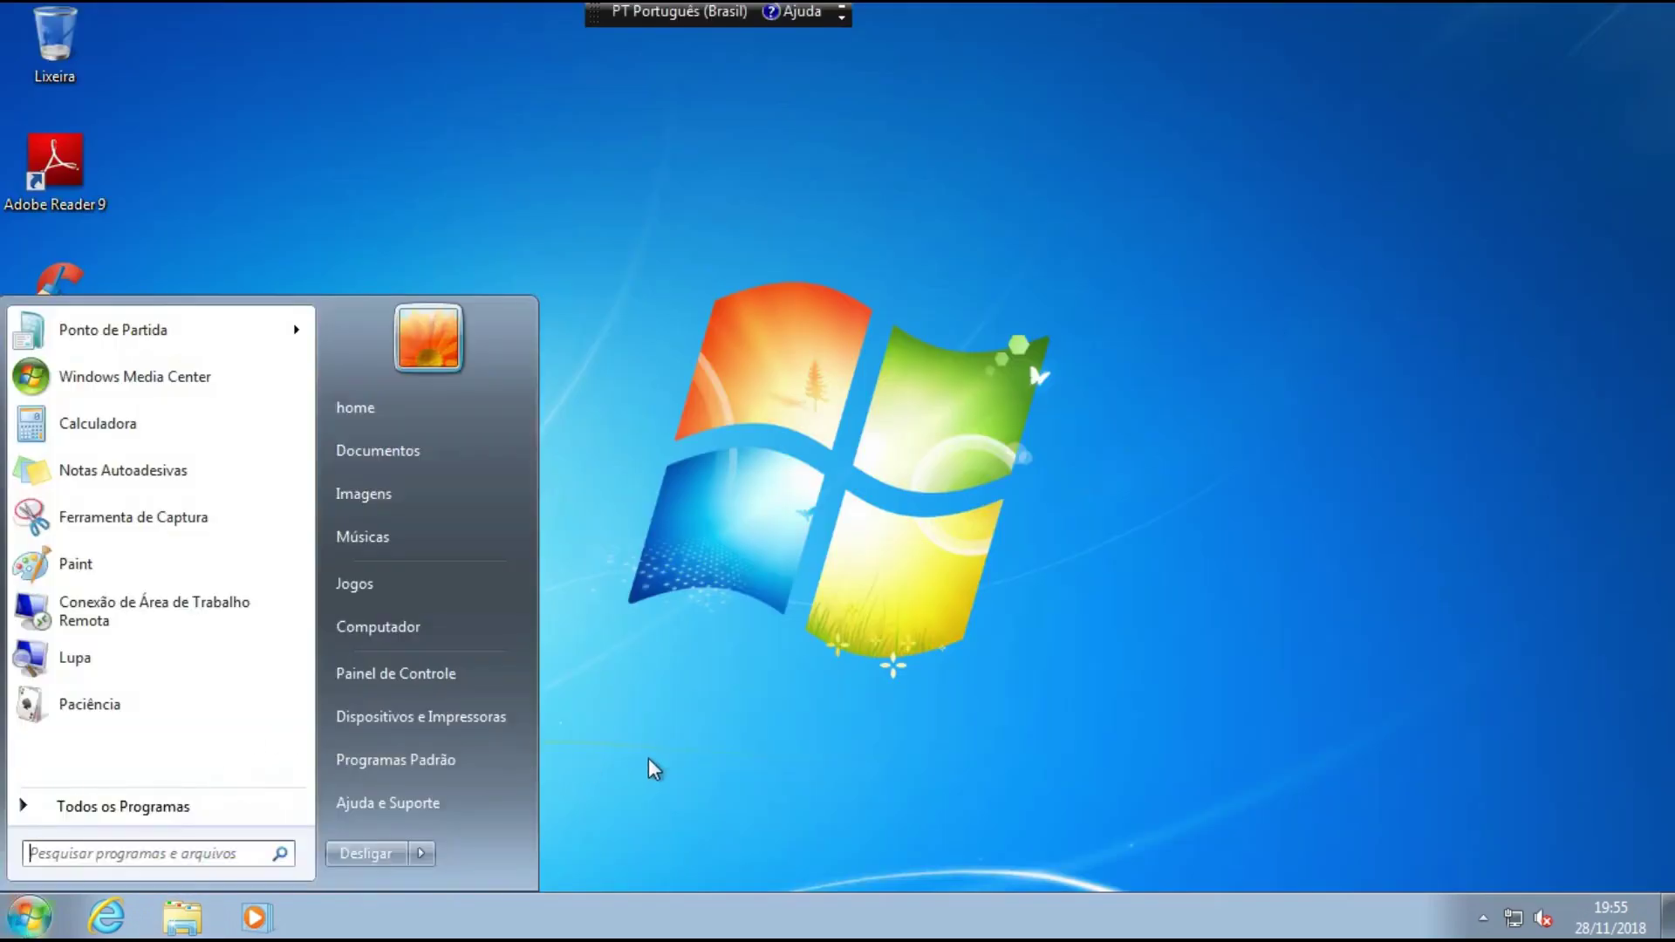
left_click(671, 743)
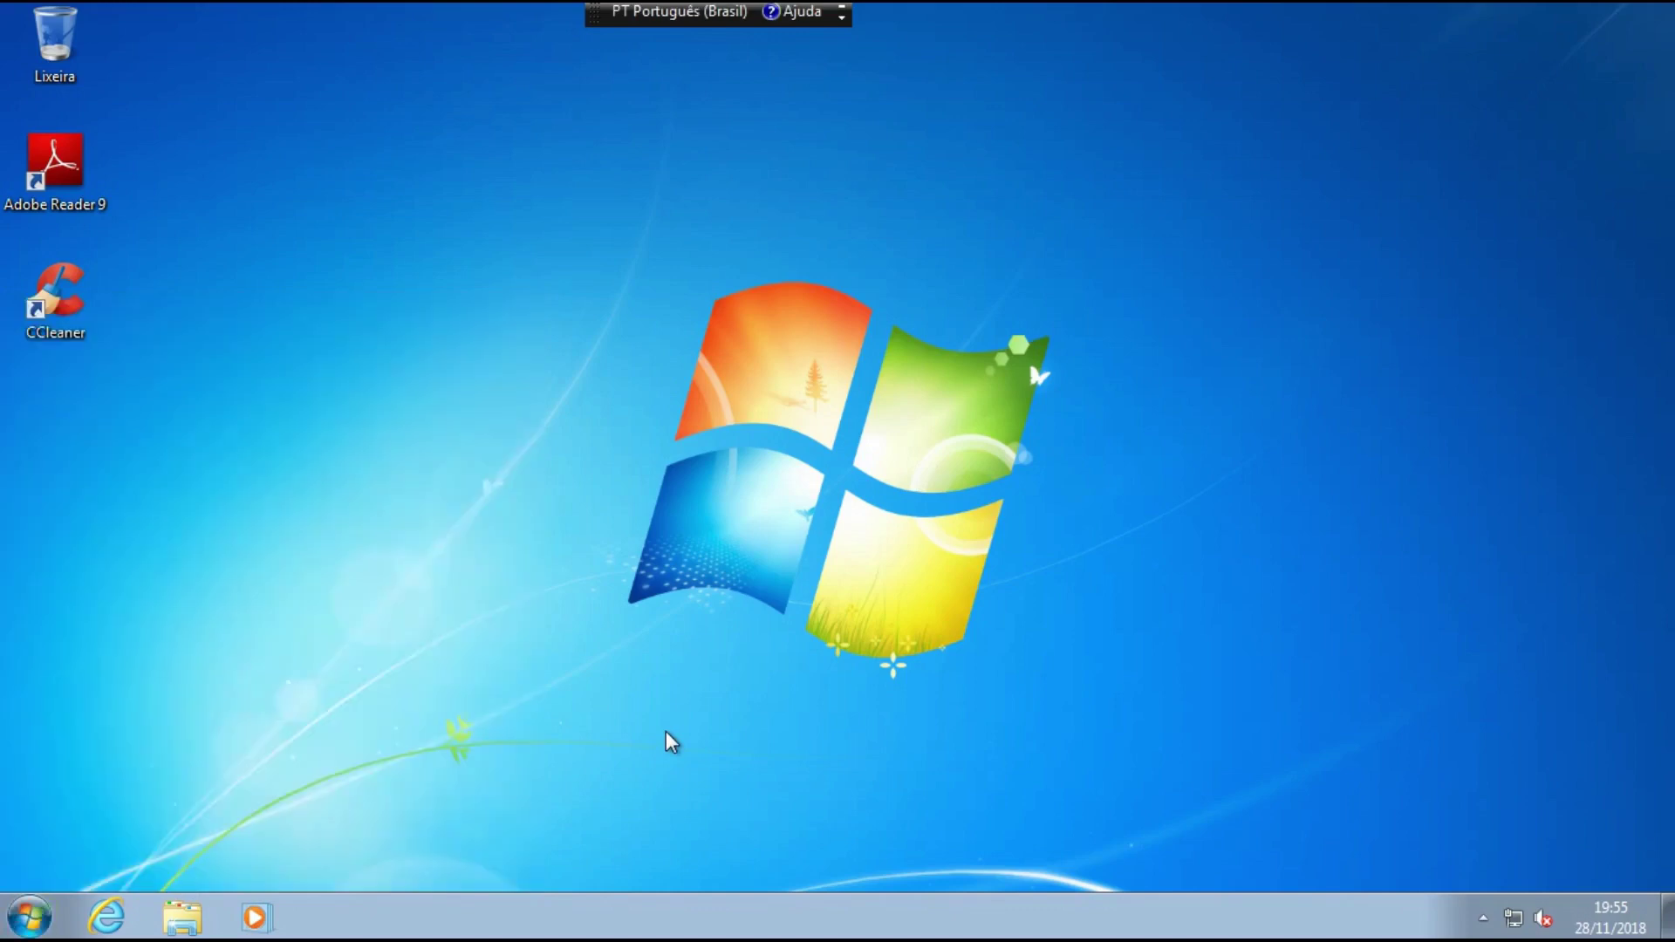
left_click(29, 916)
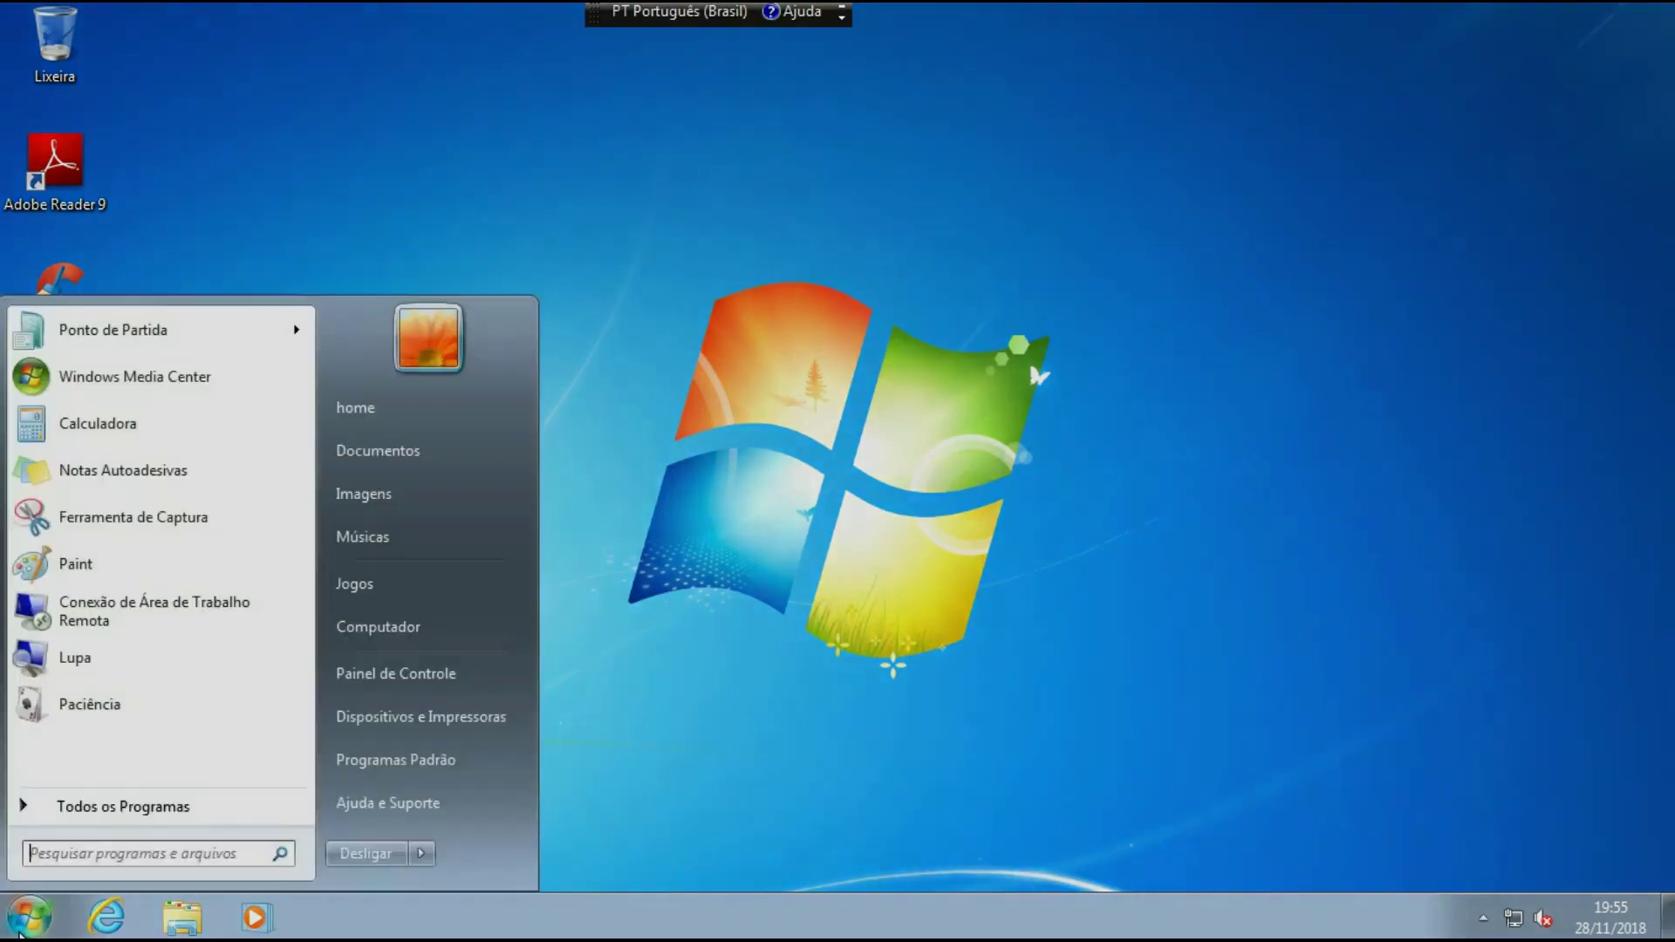
left_click(936, 705)
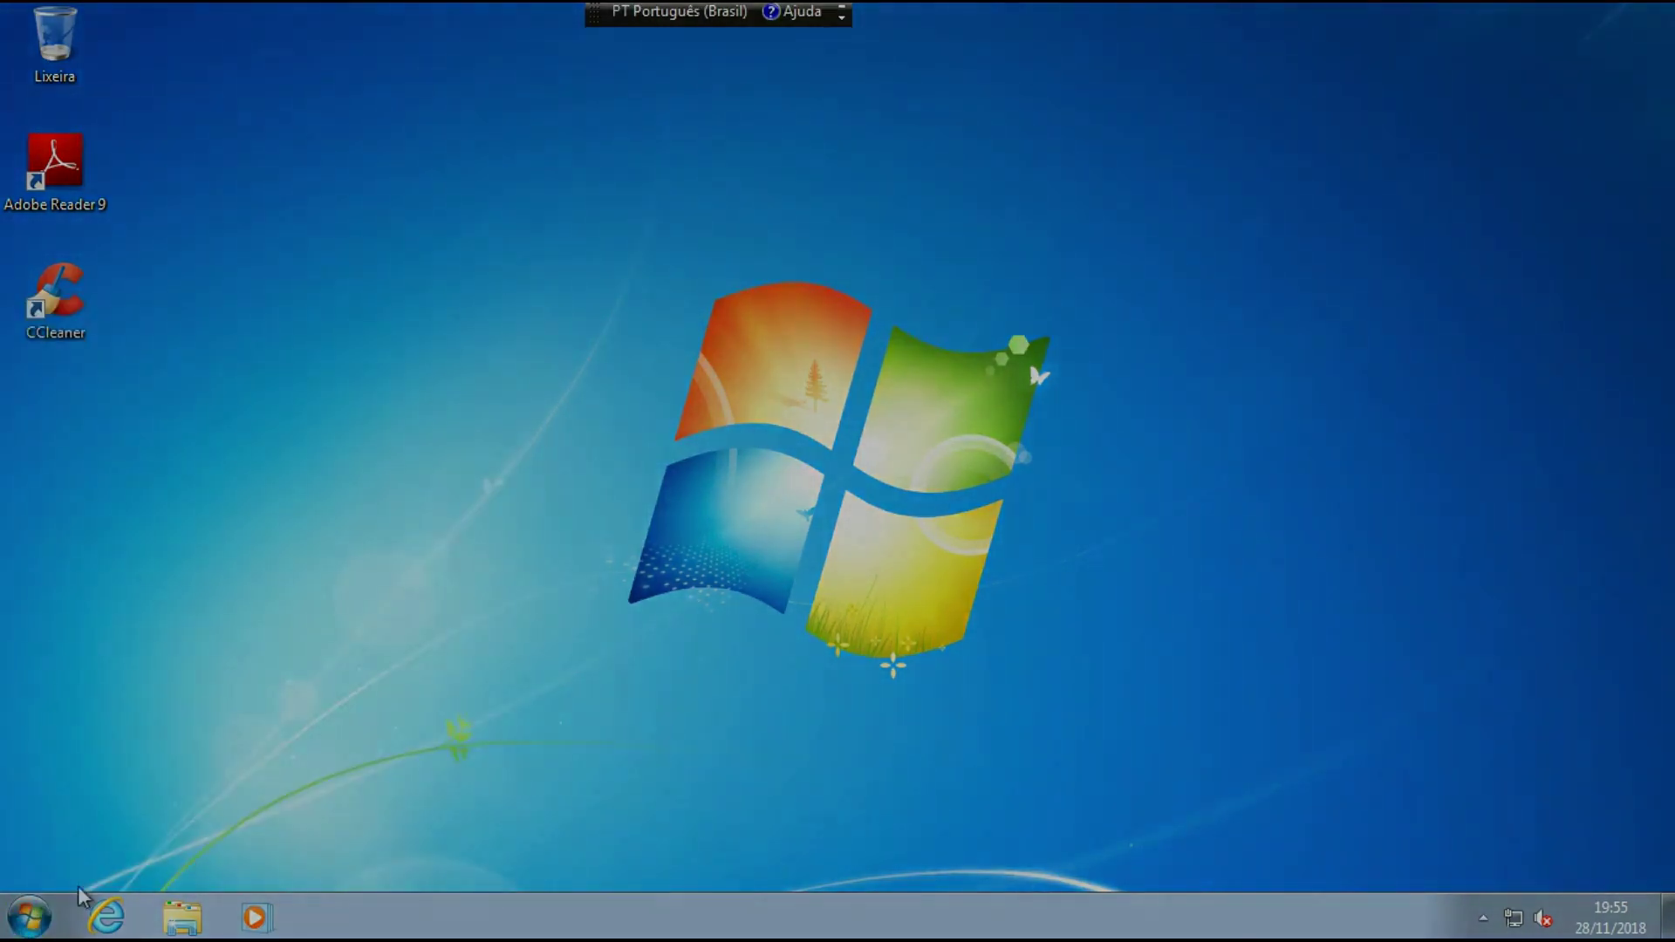
Shut down Windows from the "home" account's desktop.
left_click(28, 916)
left_click(365, 855)
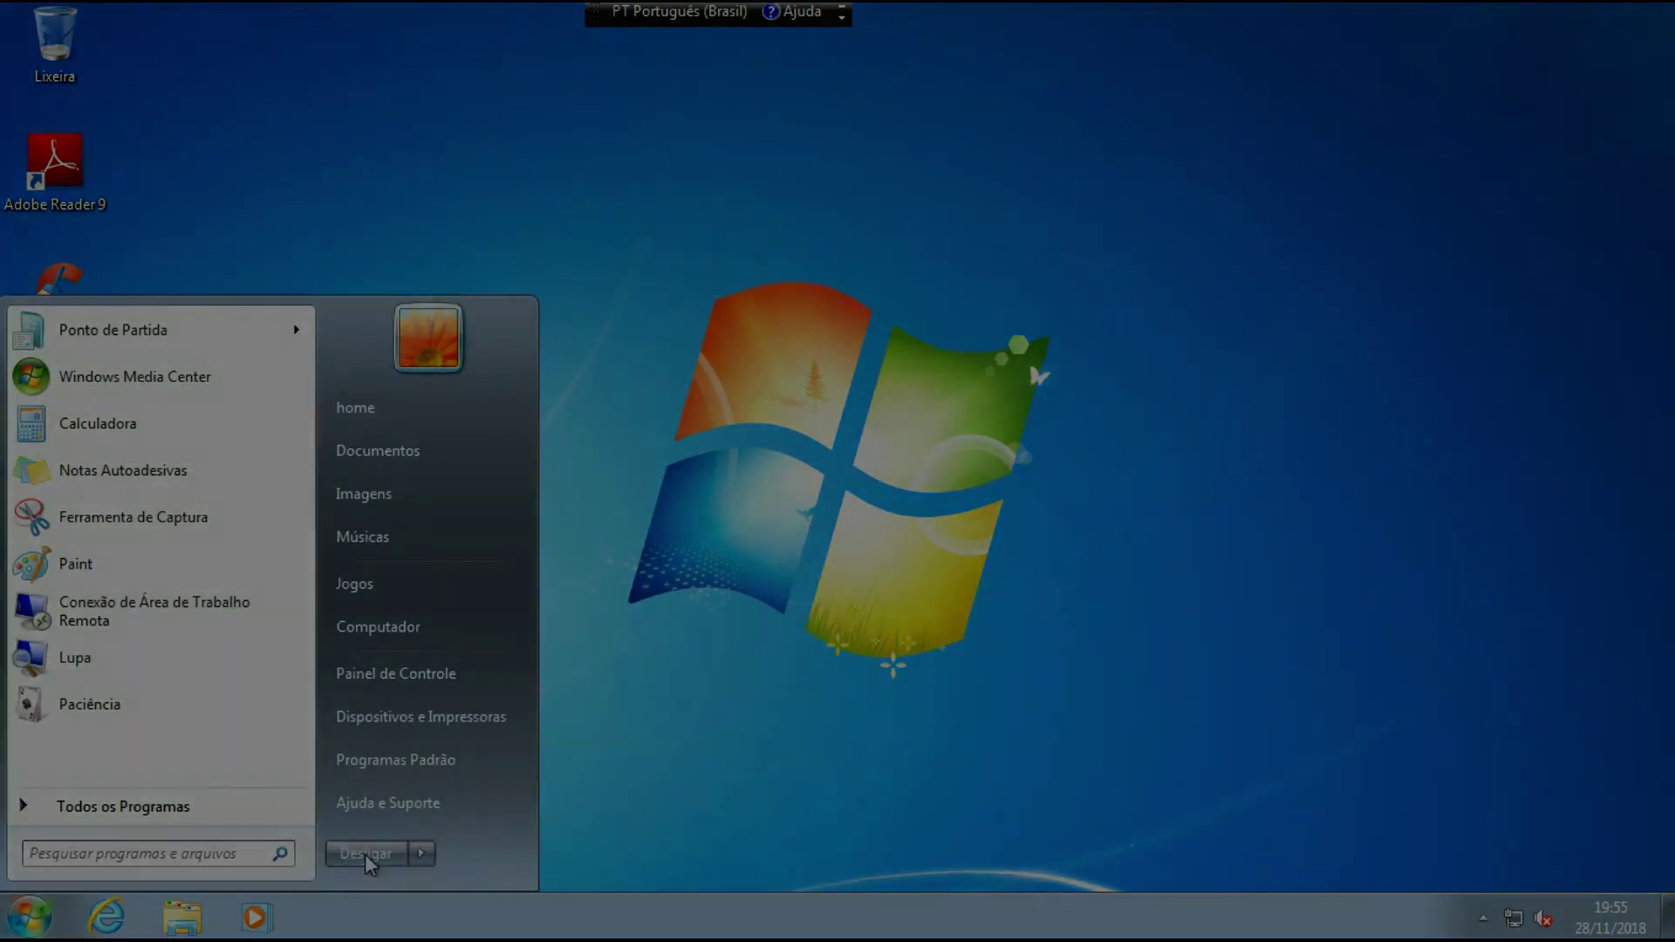